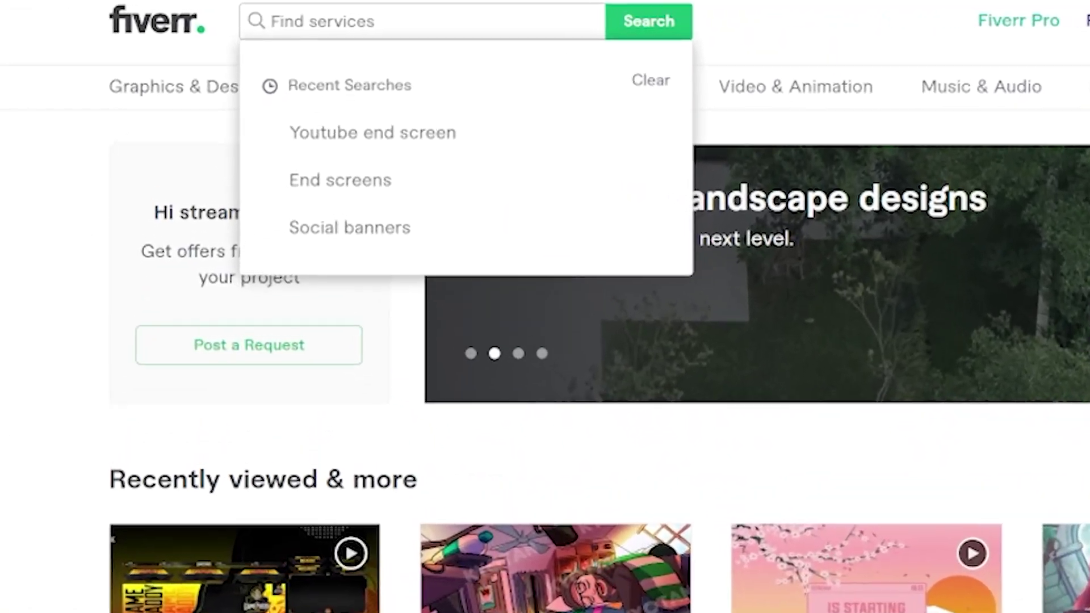
Step: Search Fiverr for Twitch Overlays and flip through an animated overlay gig's preview gallery
{"action": "type", "text": "Twitch Overl"}
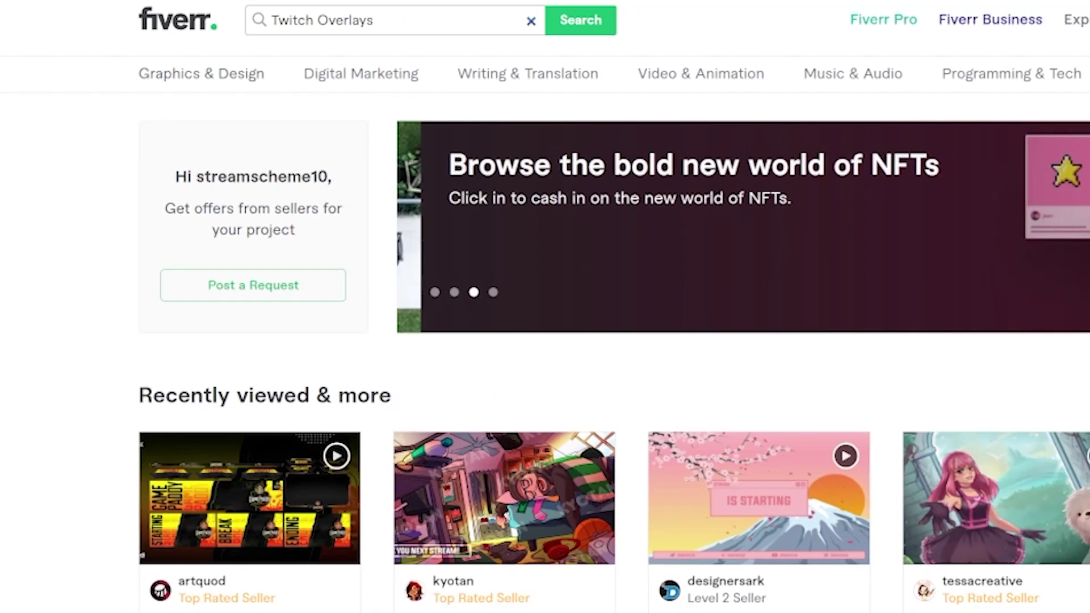
{"action": "key", "text": "Return"}
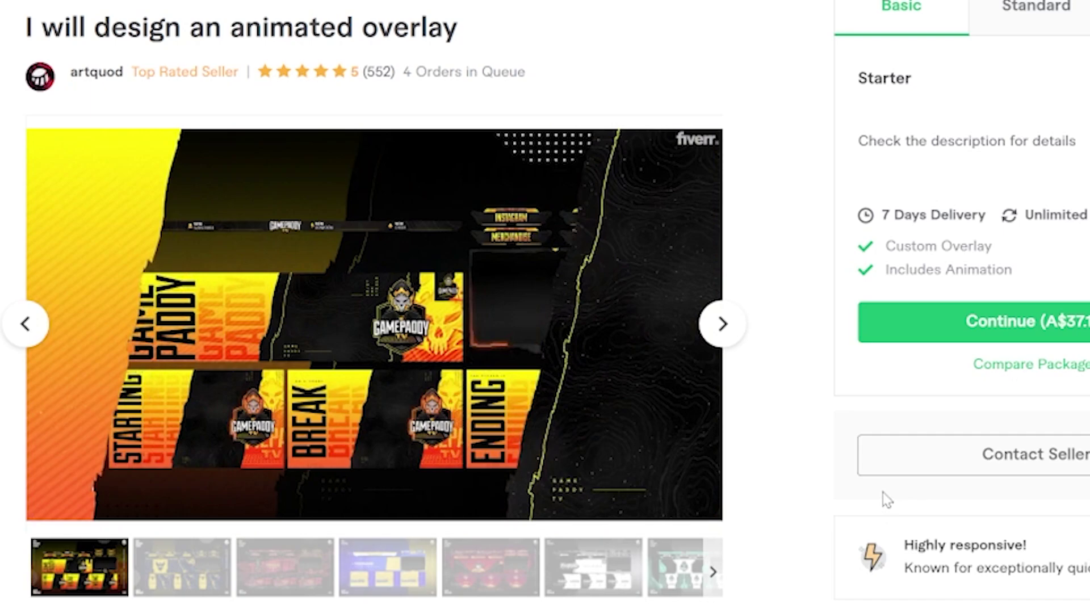
{"action": "left_click", "coordinate": [725, 326]}
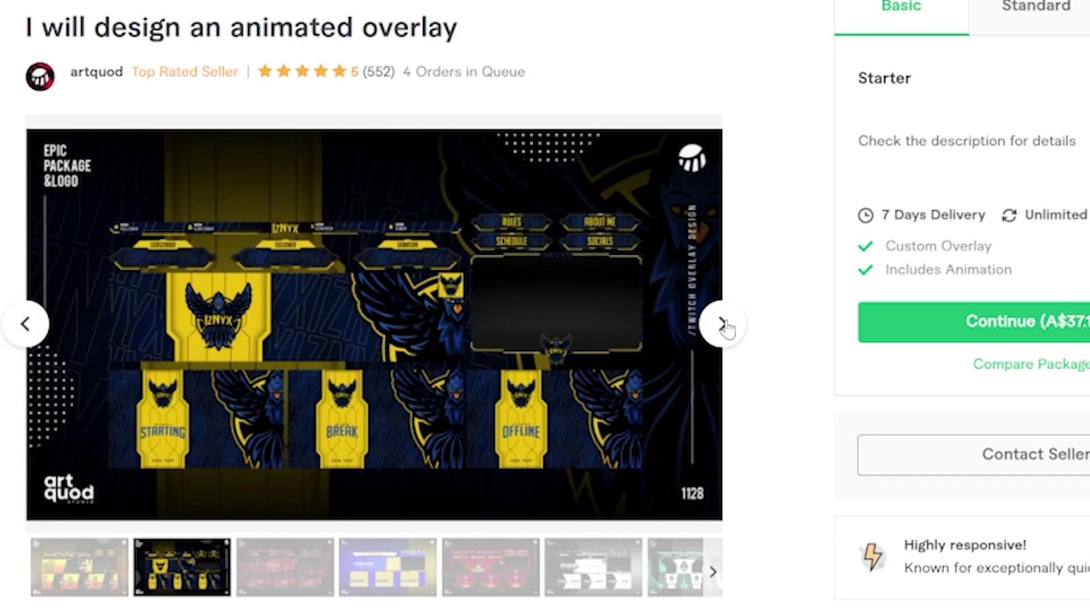
{"action": "left_click", "coordinate": [724, 324]}
{"action": "left_click", "coordinate": [724, 325]}
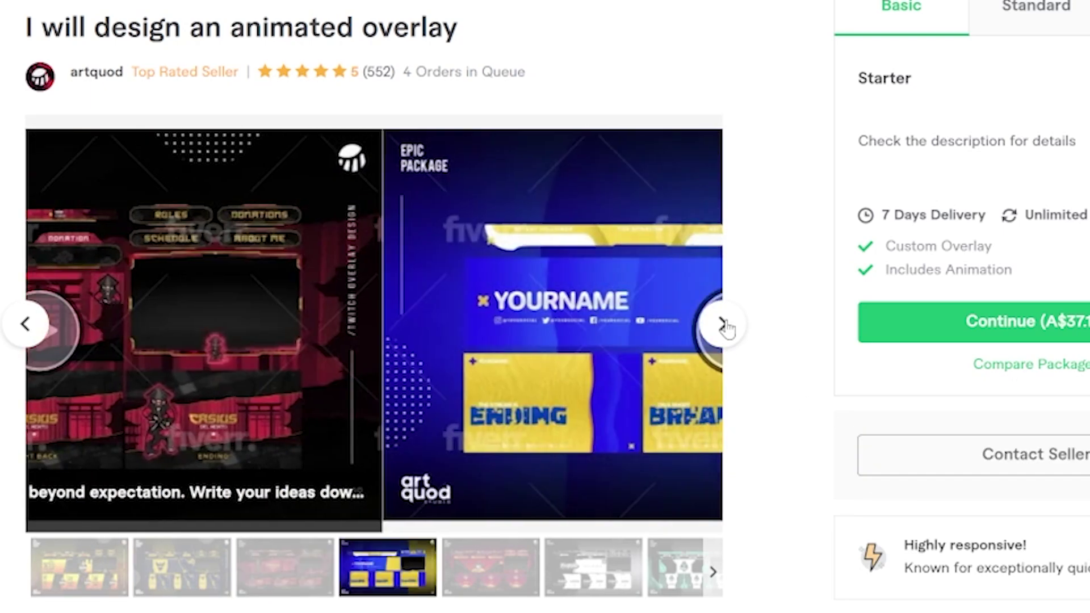
{"action": "left_click", "coordinate": [725, 325]}
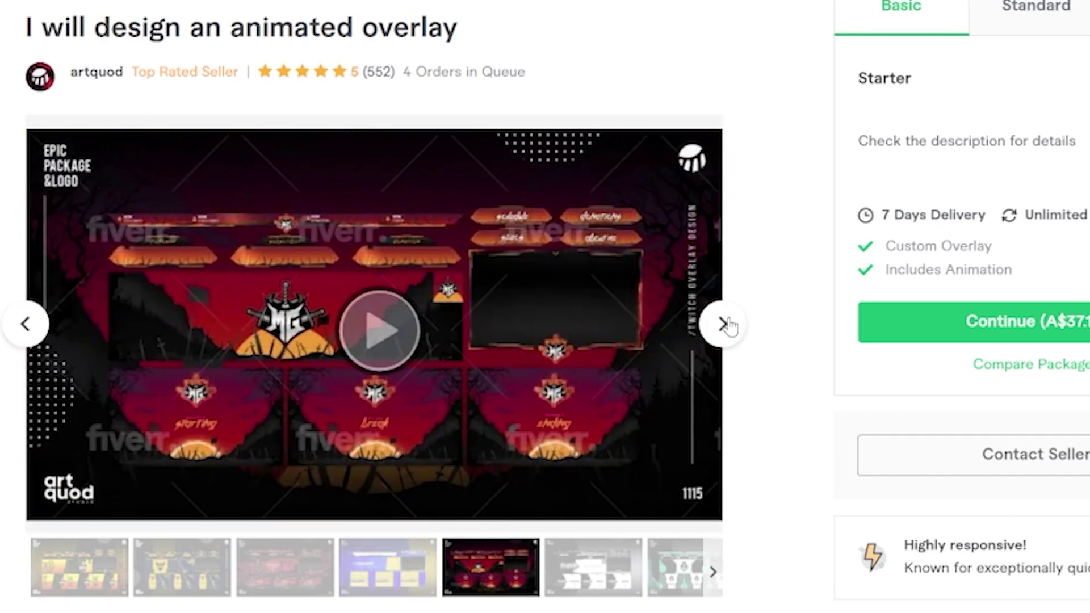
Step: Play the overlay preview video and compare the Standard and Basic package contents and prices
{"action": "left_click", "coordinate": [364, 338]}
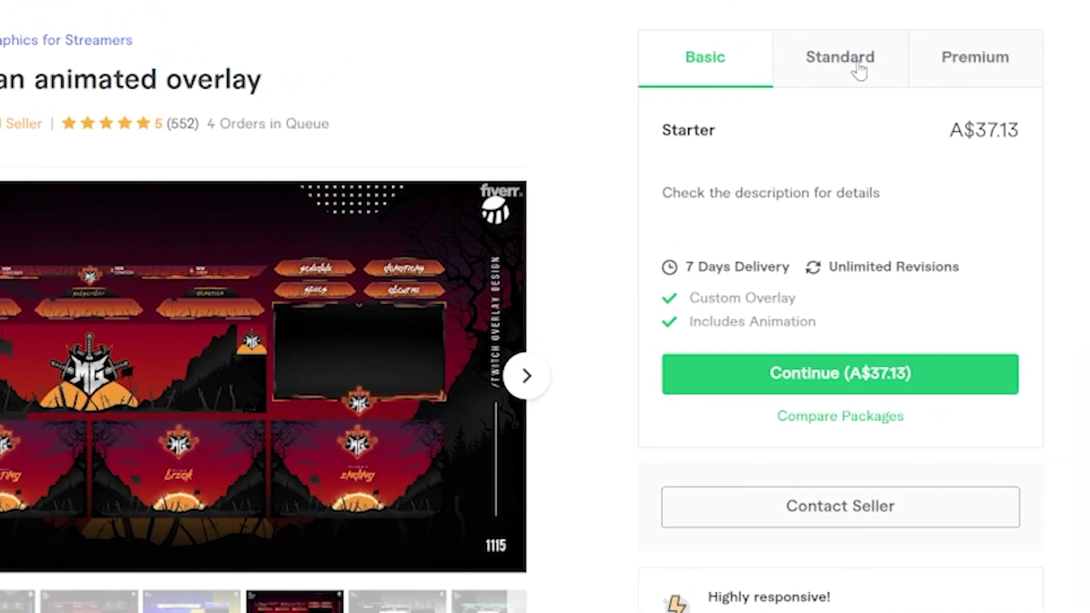
{"action": "left_click", "coordinate": [857, 65]}
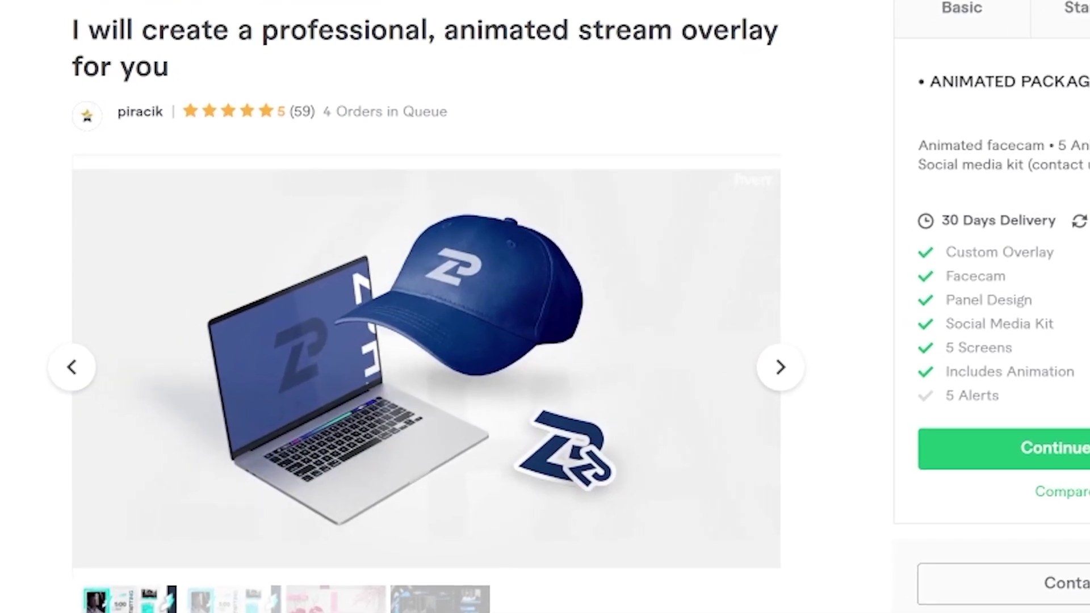
{"action": "left_click", "coordinate": [968, 8]}
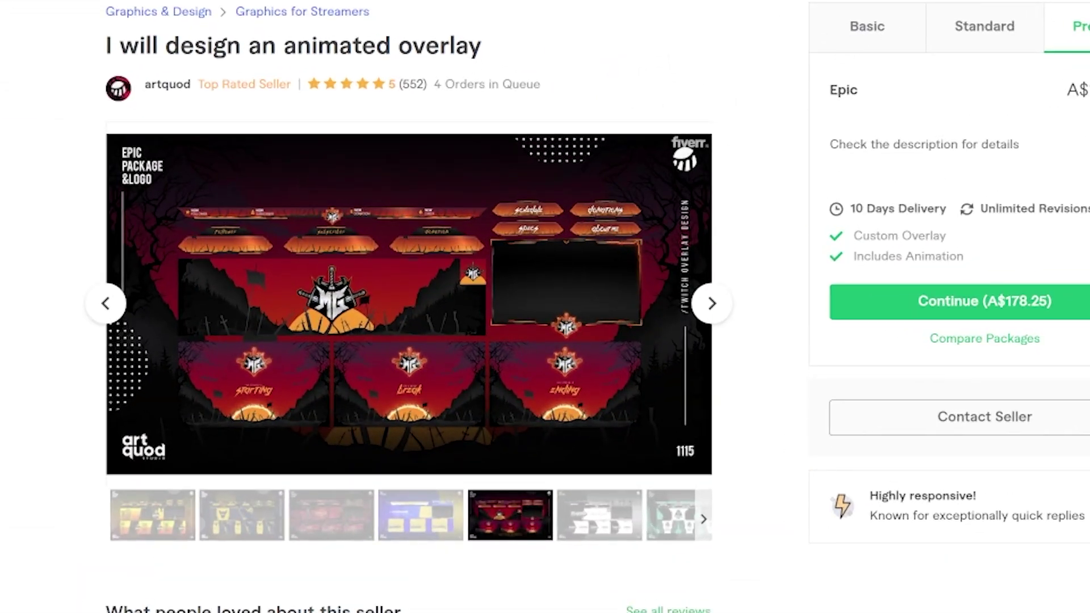
Step: Autoscroll the gig page through About This Gig to the Starter, Recommended and Epic packages
{"action": "scroll", "coordinate": [409, 307], "scroll_direction": "down", "scroll_amount": 10}
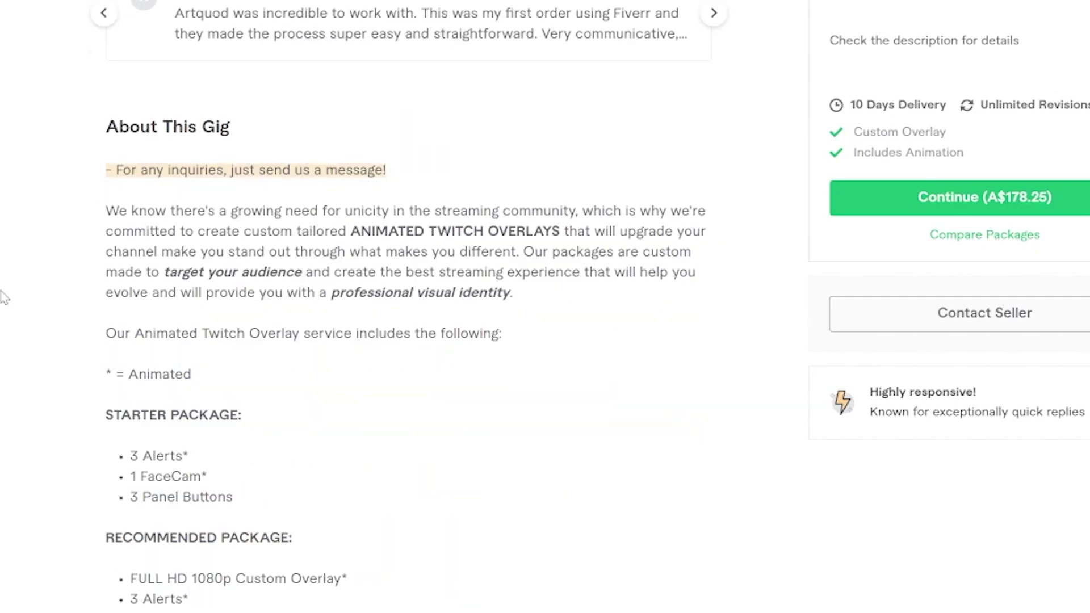
{"action": "middle_click", "coordinate": [12, 261]}
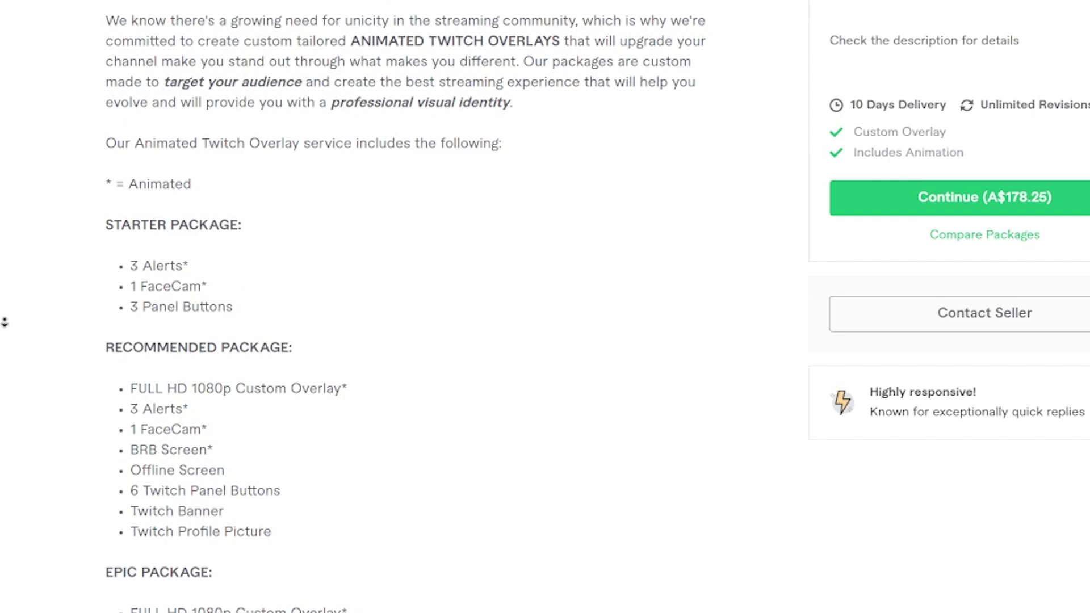
{"action": "left_click", "coordinate": [9, 328]}
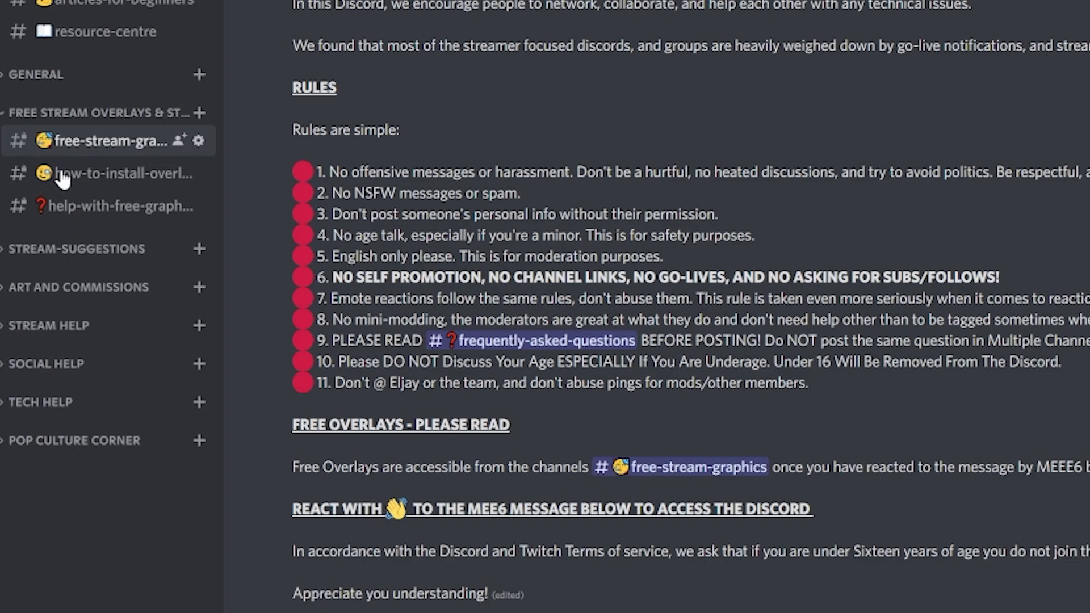
Step: In free-stream-graphics, find the Glitch Overlay post and follow its Pack Download bit.ly link
{"action": "left_click", "coordinate": [80, 142]}
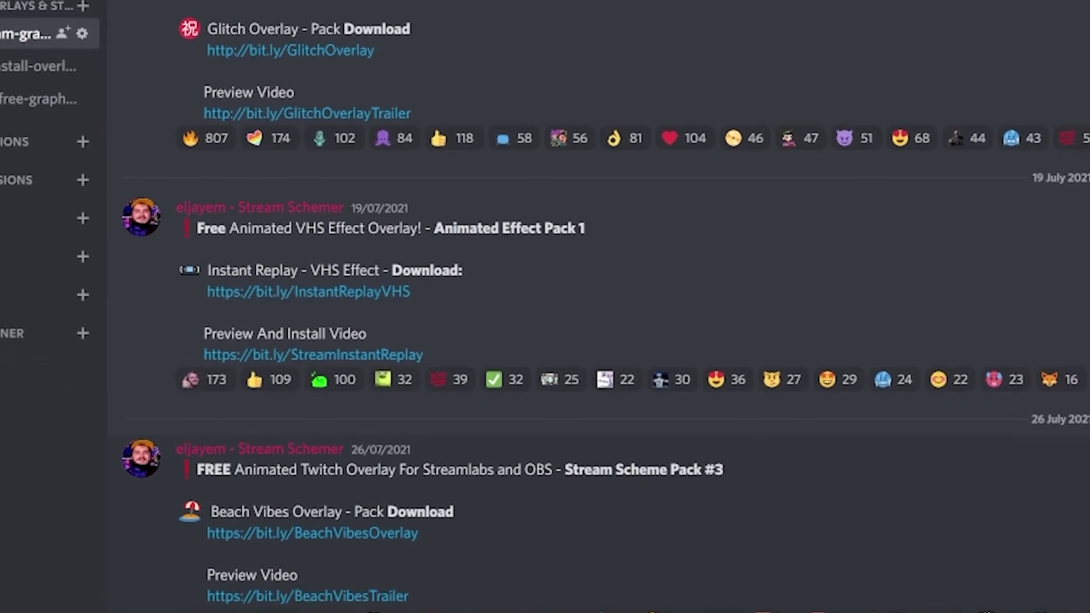
{"action": "scroll", "coordinate": [545, 272], "scroll_direction": "up", "scroll_amount": 6}
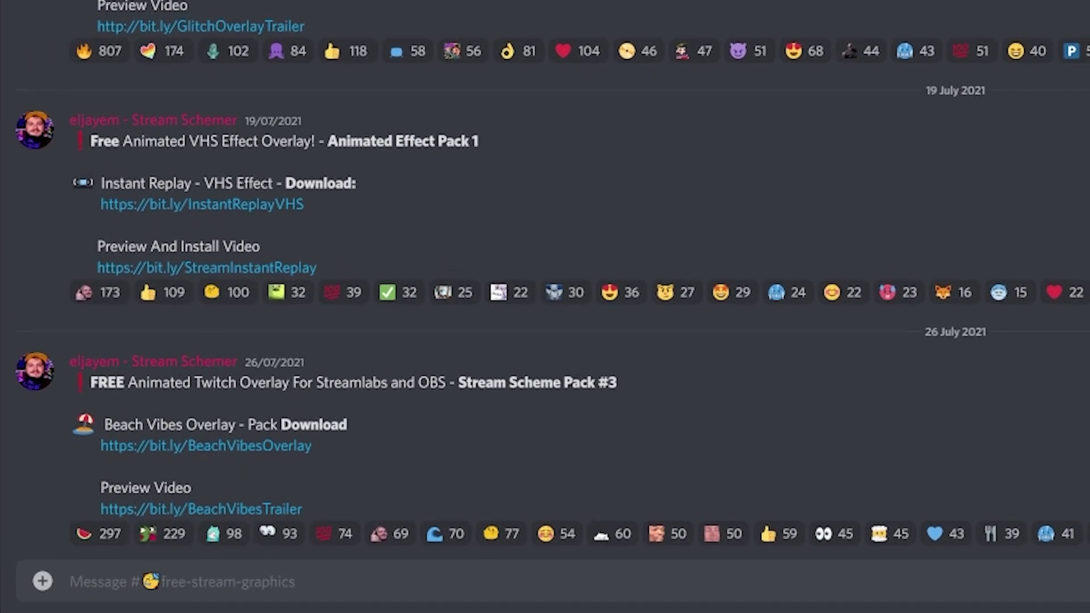
{"action": "scroll", "coordinate": [545, 281], "scroll_direction": "up", "scroll_amount": 1}
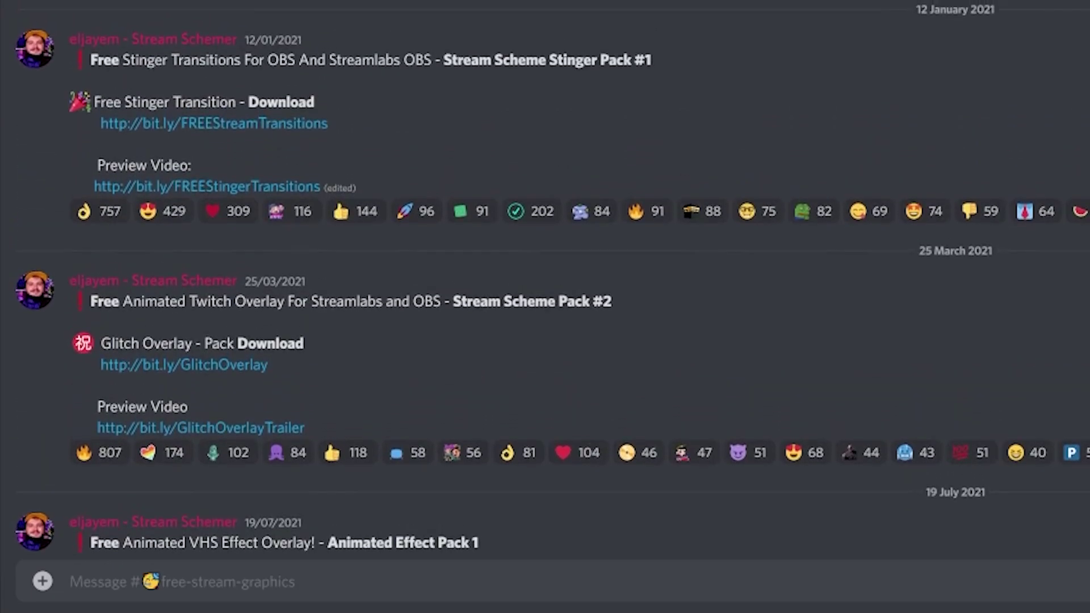
{"action": "scroll", "coordinate": [545, 281], "scroll_direction": "down", "scroll_amount": 4}
{"action": "scroll", "coordinate": [545, 281], "scroll_direction": "down", "scroll_amount": 3}
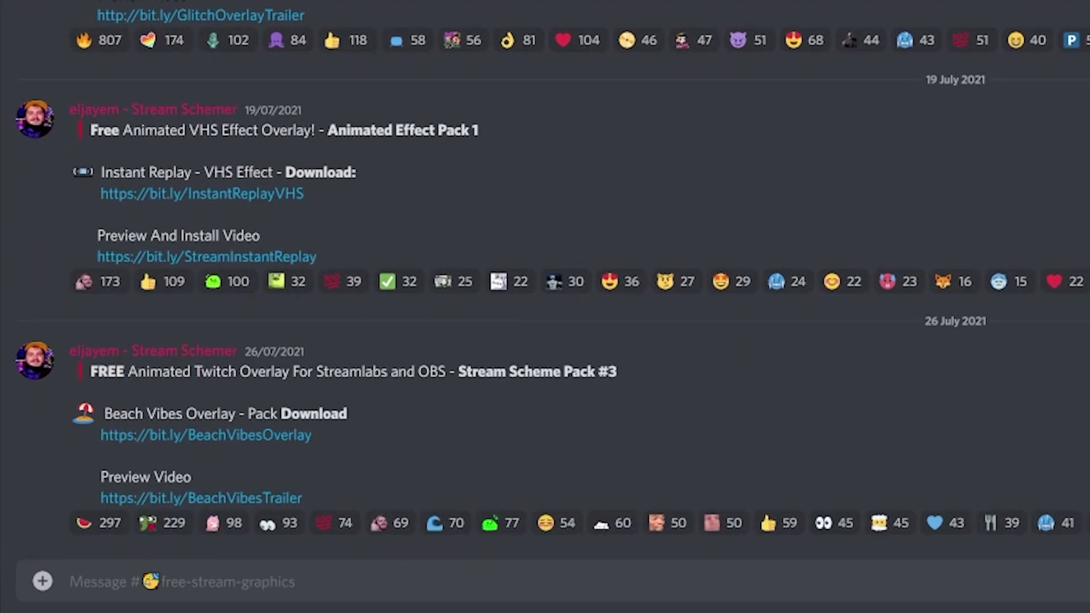
{"action": "scroll", "coordinate": [499, 568], "scroll_direction": "up", "scroll_amount": 6}
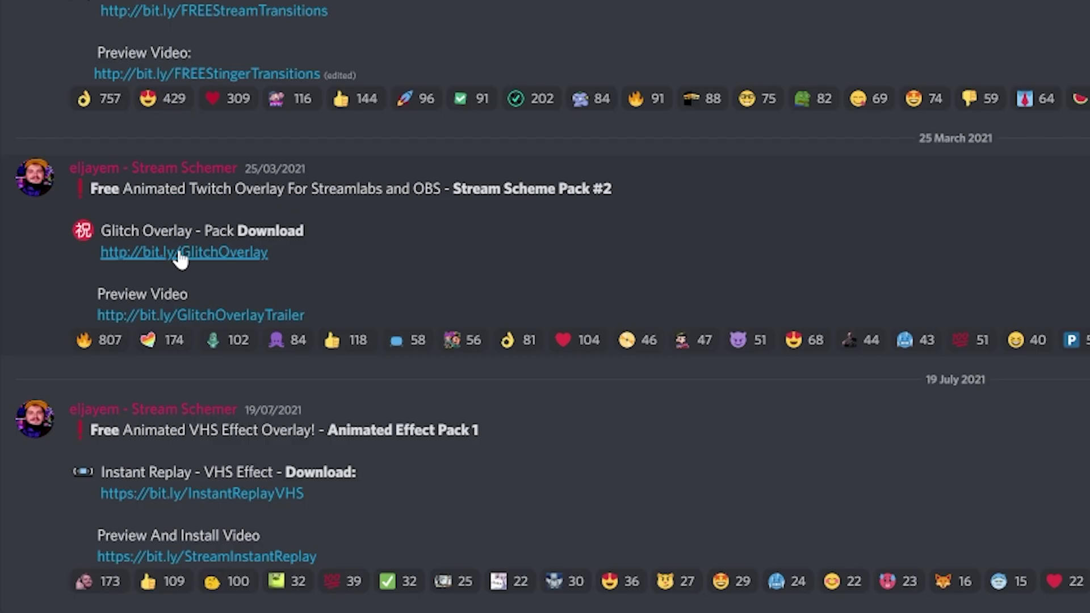
{"action": "left_click", "coordinate": [162, 254]}
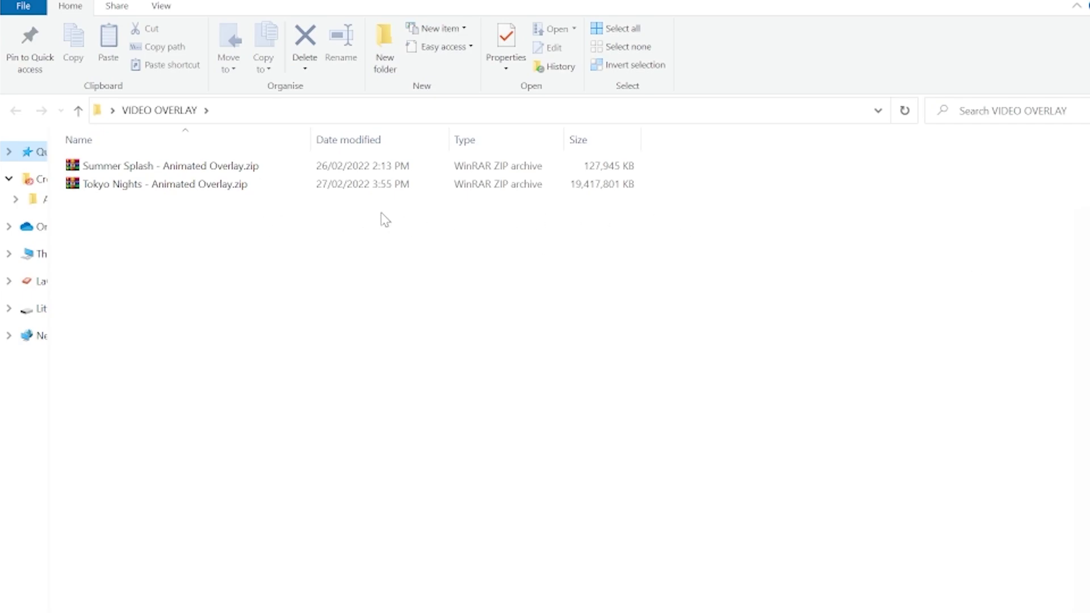
Step: Extract Summer Splash - Animated Overlay.zip here in the VIDEO OVERLAY folder
{"action": "right_click", "coordinate": [156, 172]}
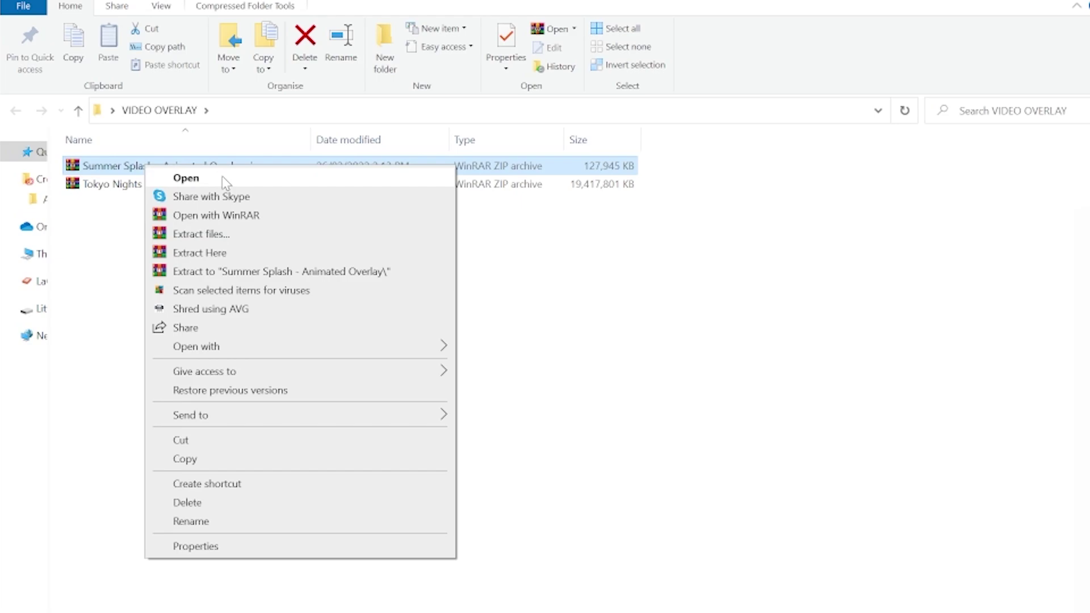
{"action": "left_click", "coordinate": [220, 256]}
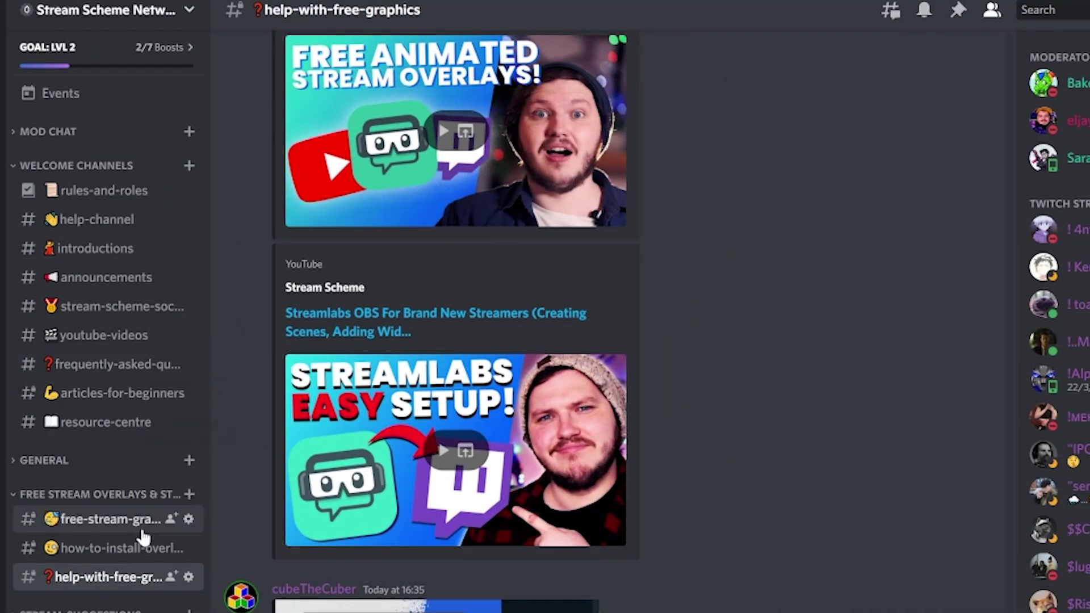
Step: Read the how-to-install-overlays FAQ on fonts and importing overlays into Streamlabs OBS
{"action": "left_click", "coordinate": [108, 548]}
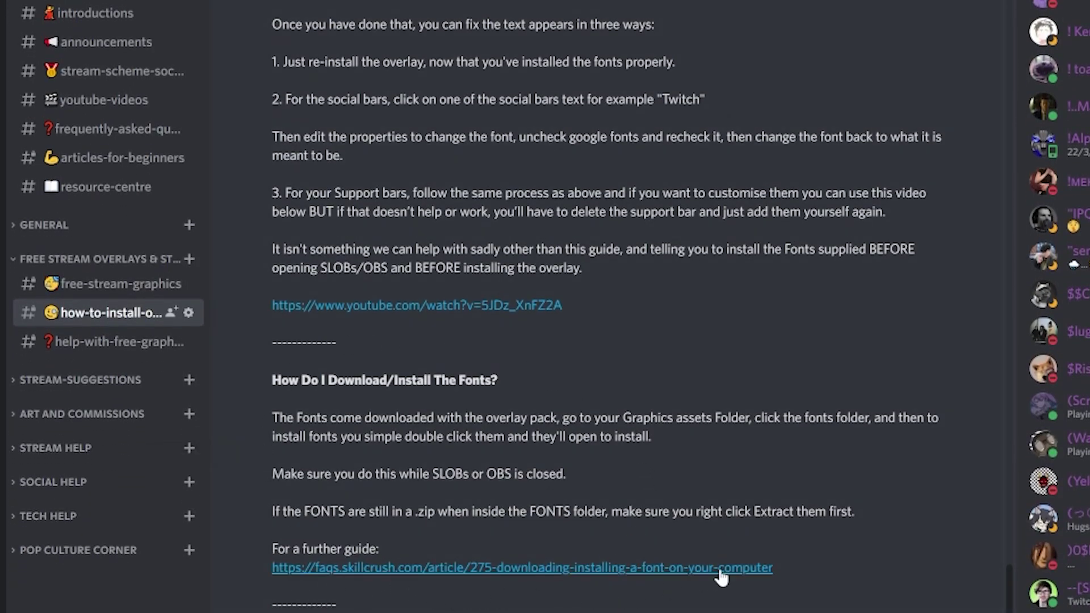
{"action": "scroll", "coordinate": [794, 454], "scroll_direction": "up", "scroll_amount": 10}
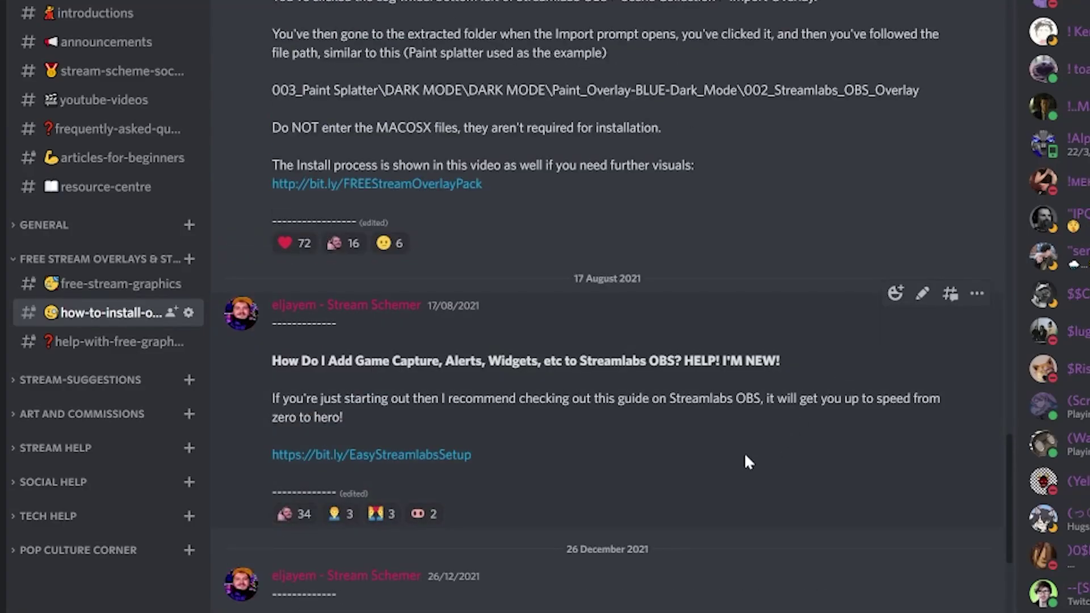
{"action": "scroll", "coordinate": [744, 452], "scroll_direction": "up", "scroll_amount": 2}
{"action": "scroll", "coordinate": [745, 455], "scroll_direction": "up", "scroll_amount": 5}
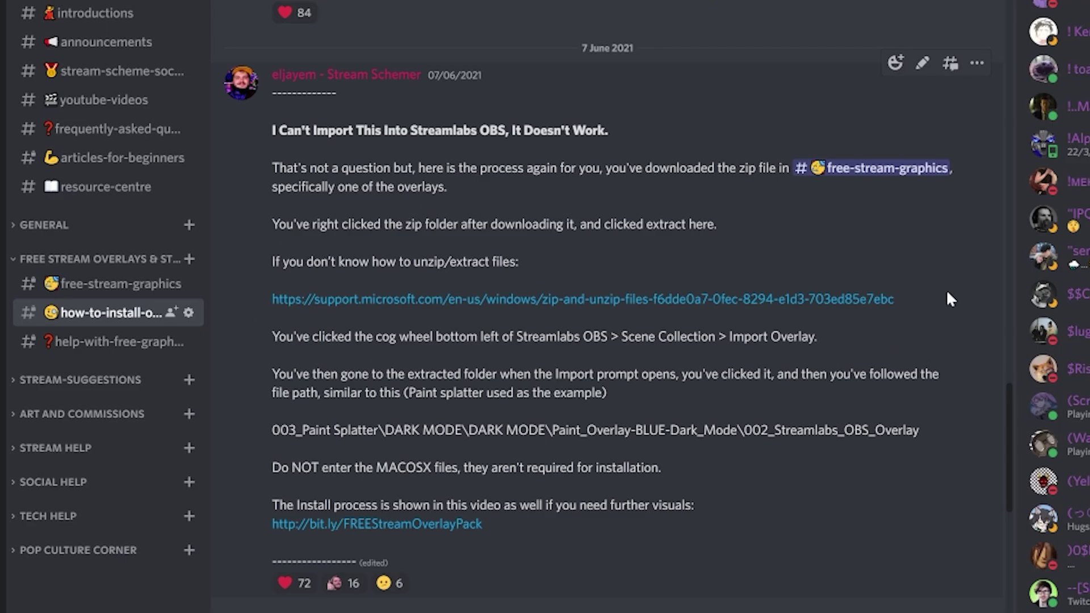
{"action": "scroll", "coordinate": [393, 482], "scroll_direction": "up", "scroll_amount": 15}
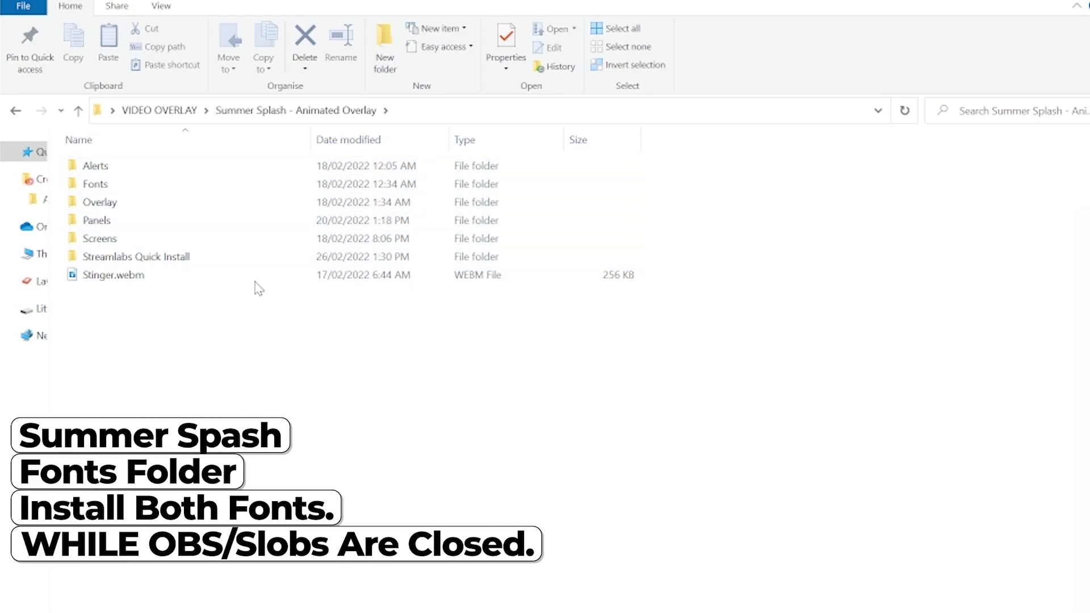
Step: Install the Jellee-Bold and NikkyouSans fonts, then open Streamlabs' Scene Collections settings
{"action": "double_click", "coordinate": [228, 189]}
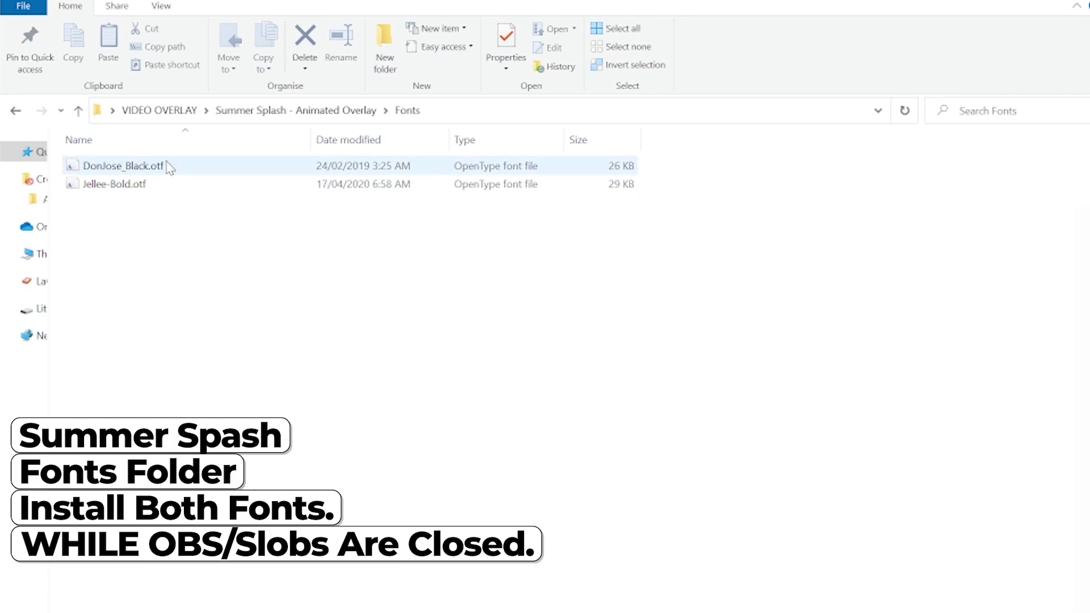
{"action": "double_click", "coordinate": [169, 183]}
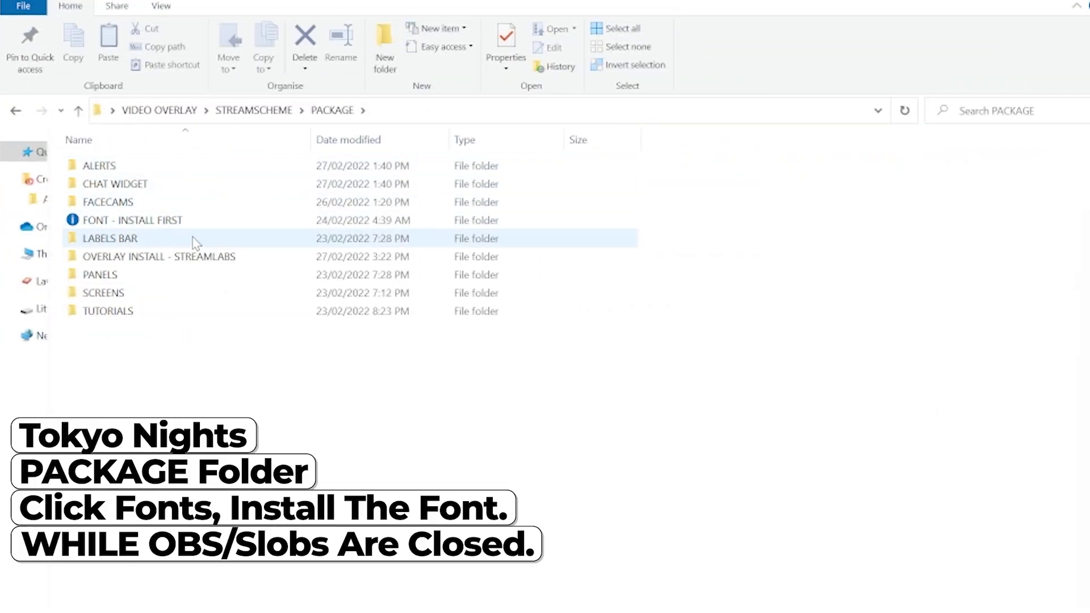
{"action": "double_click", "coordinate": [231, 220]}
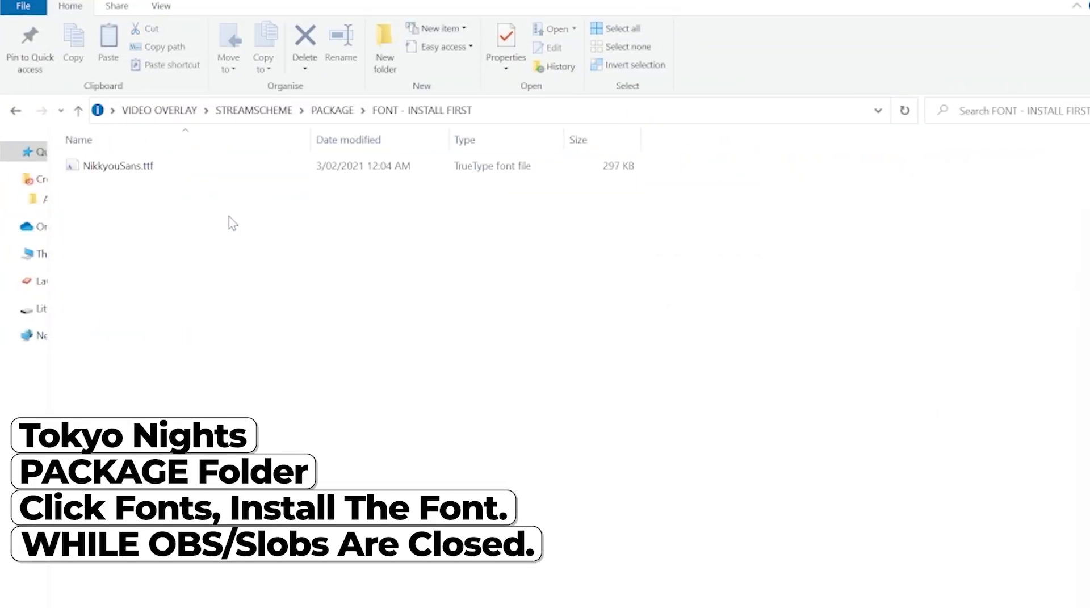
{"action": "double_click", "coordinate": [148, 170]}
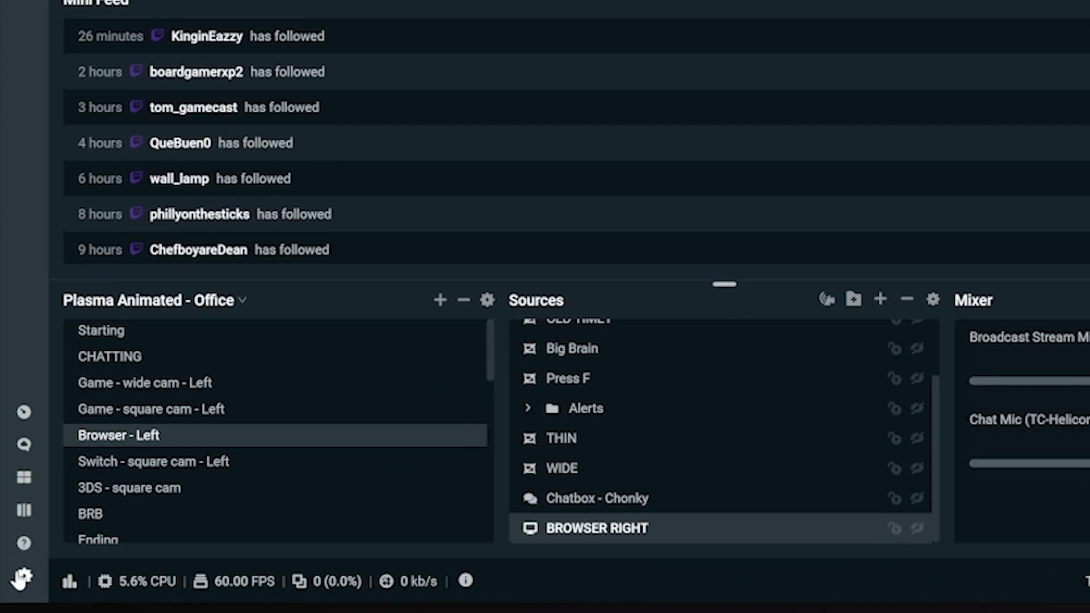
{"action": "left_click", "coordinate": [22, 578]}
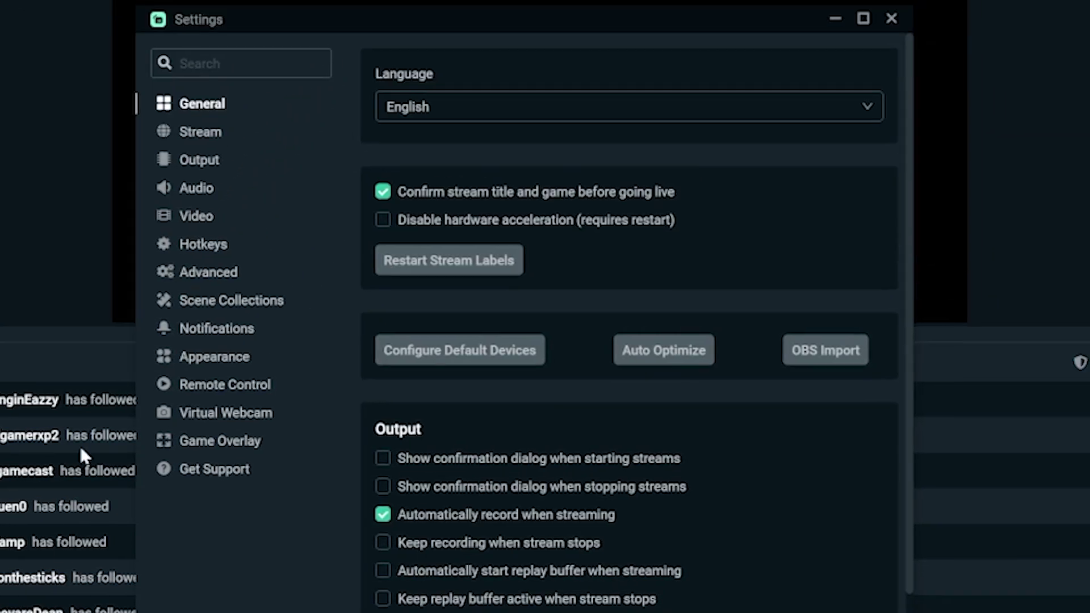
{"action": "left_click", "coordinate": [250, 301]}
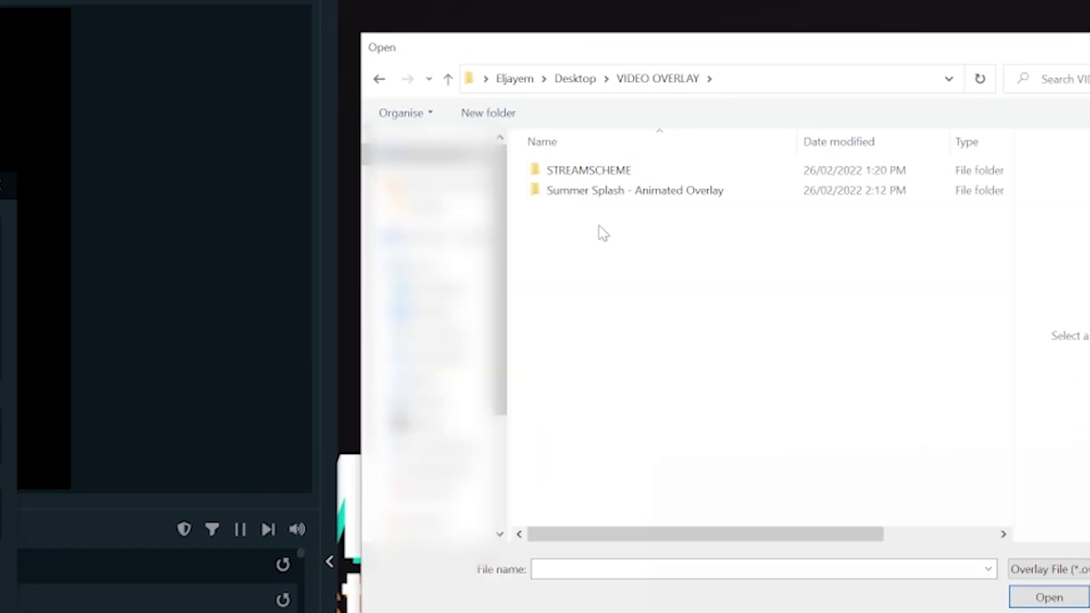
Step: Browse into Summer Splash - Animated Overlay > Streamlabs Quick Install to import its overlay file
{"action": "left_click", "coordinate": [625, 192]}
{"action": "double_click", "coordinate": [627, 197]}
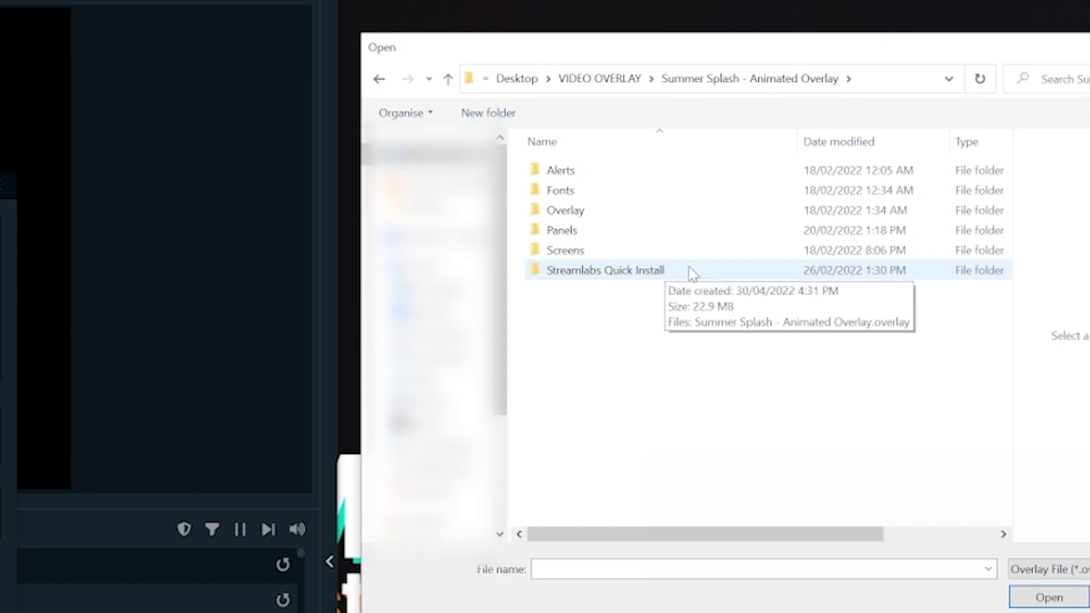
{"action": "double_click", "coordinate": [658, 272]}
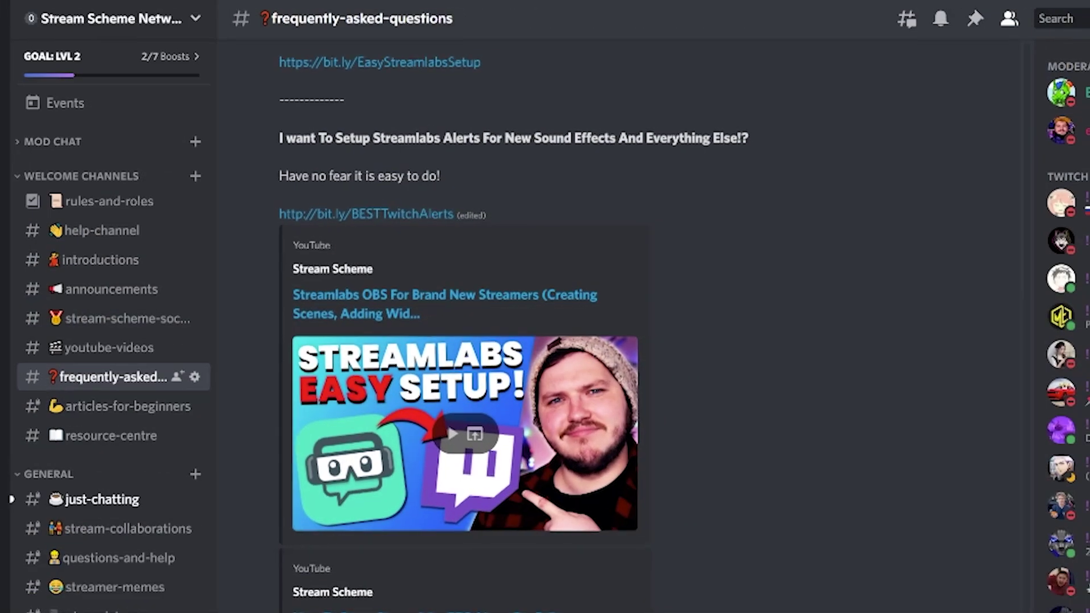
{"action": "scroll", "coordinate": [624, 313], "scroll_direction": "up", "scroll_amount": 2}
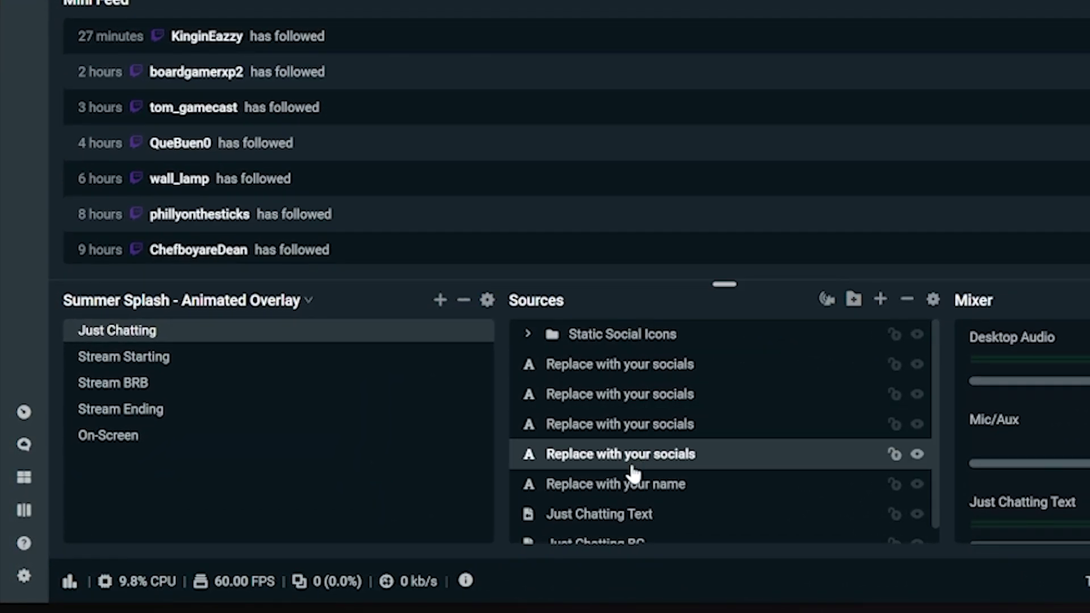
{"action": "left_click", "coordinate": [633, 481]}
{"action": "scroll", "coordinate": [633, 480], "scroll_direction": "down", "scroll_amount": 1}
{"action": "scroll", "coordinate": [684, 452], "scroll_direction": "up", "scroll_amount": 1}
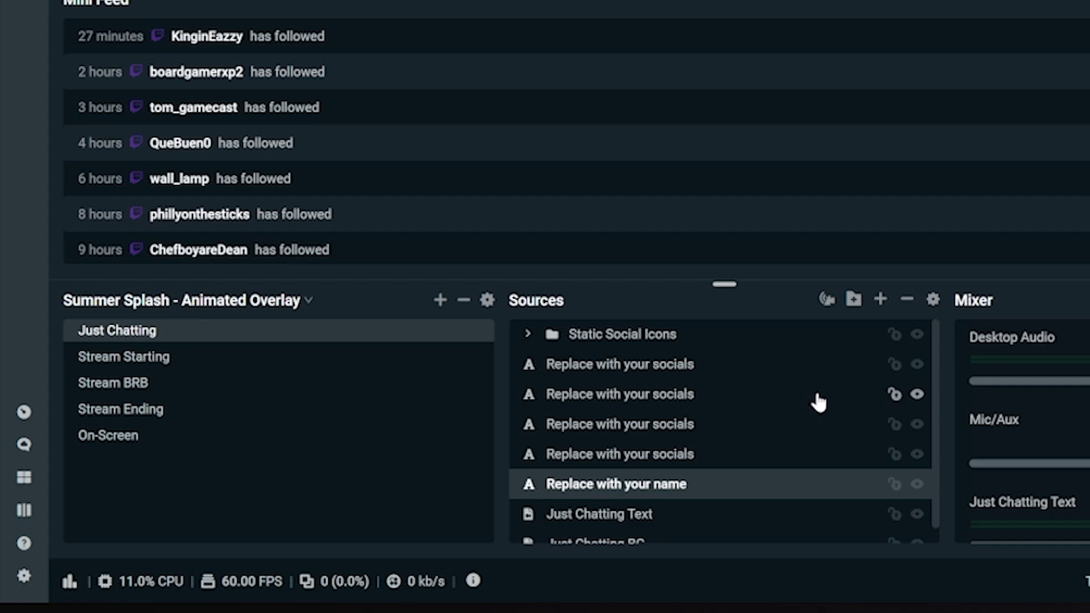
Step: Switch to the On-Screen scene and toggle the Overlay Bottom group's visibility
{"action": "scroll", "coordinate": [818, 403], "scroll_direction": "down", "scroll_amount": 1}
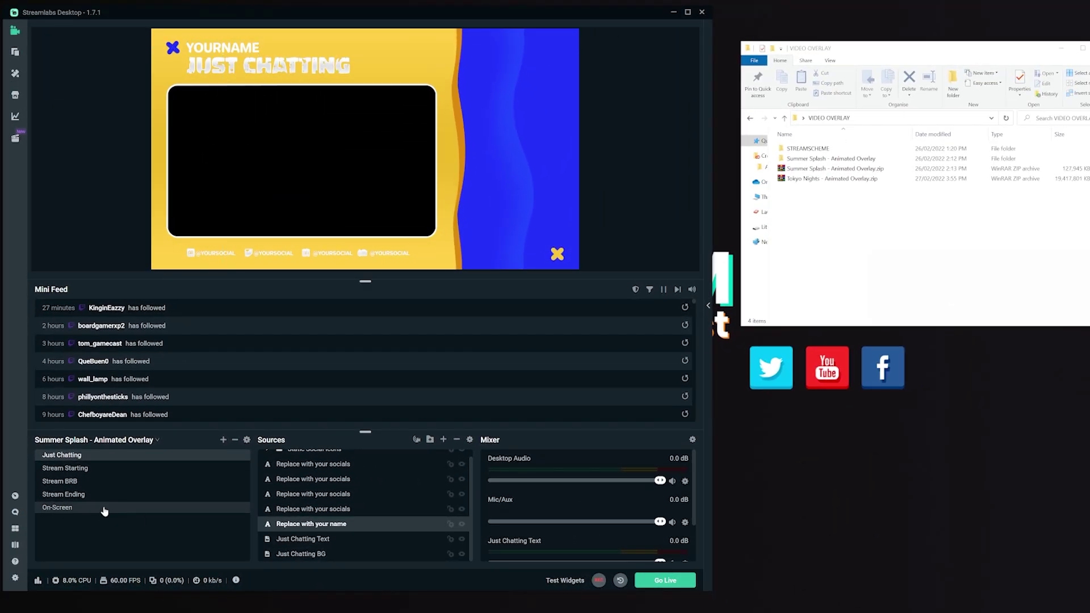
{"action": "left_click", "coordinate": [105, 509]}
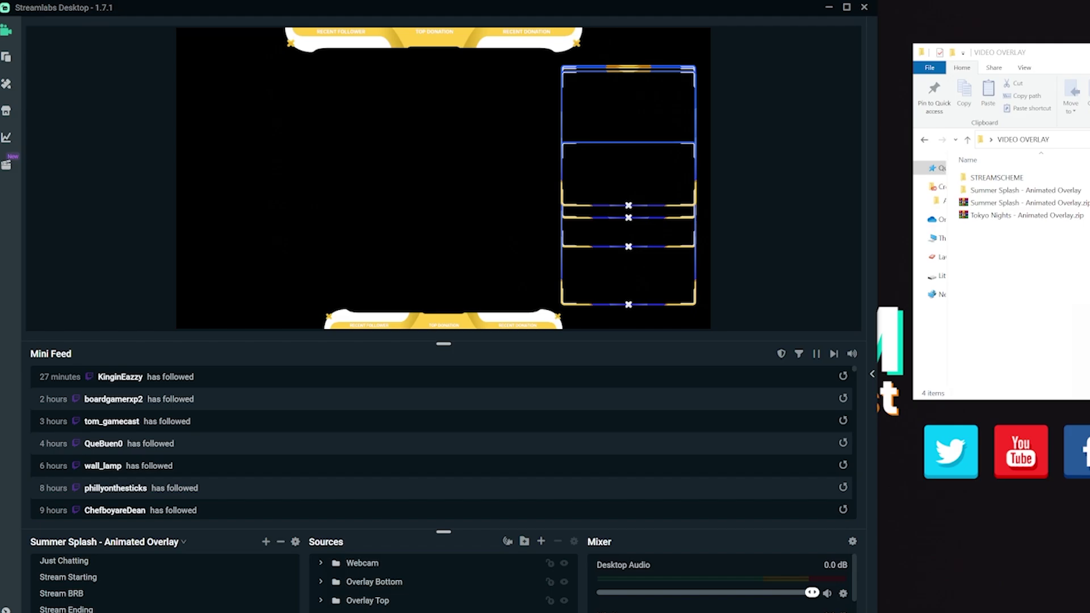
{"action": "left_click", "coordinate": [426, 584]}
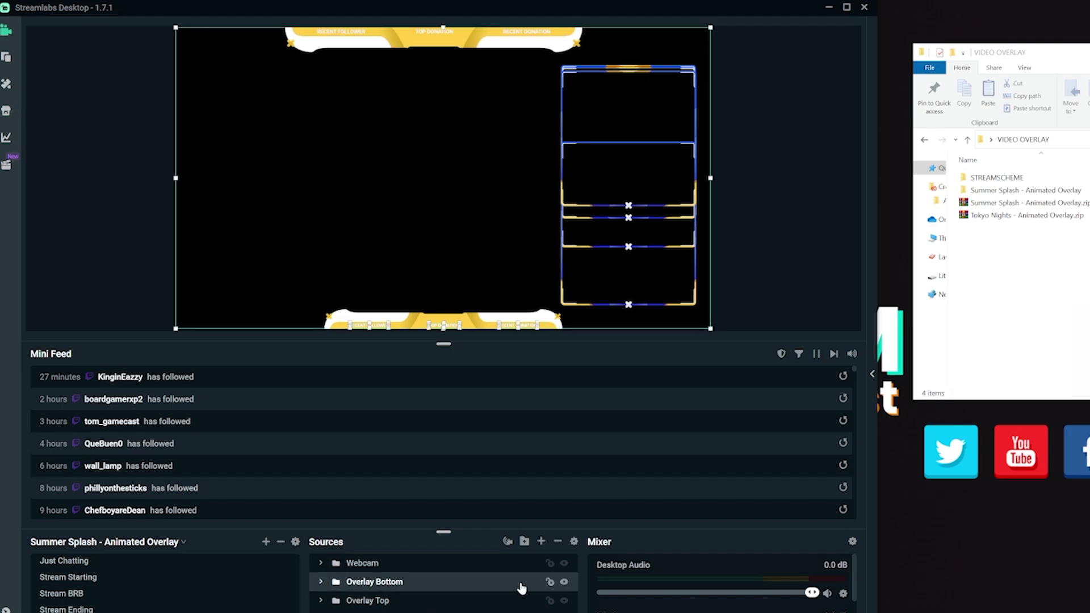
{"action": "left_click", "coordinate": [565, 585]}
{"action": "left_click", "coordinate": [366, 563]}
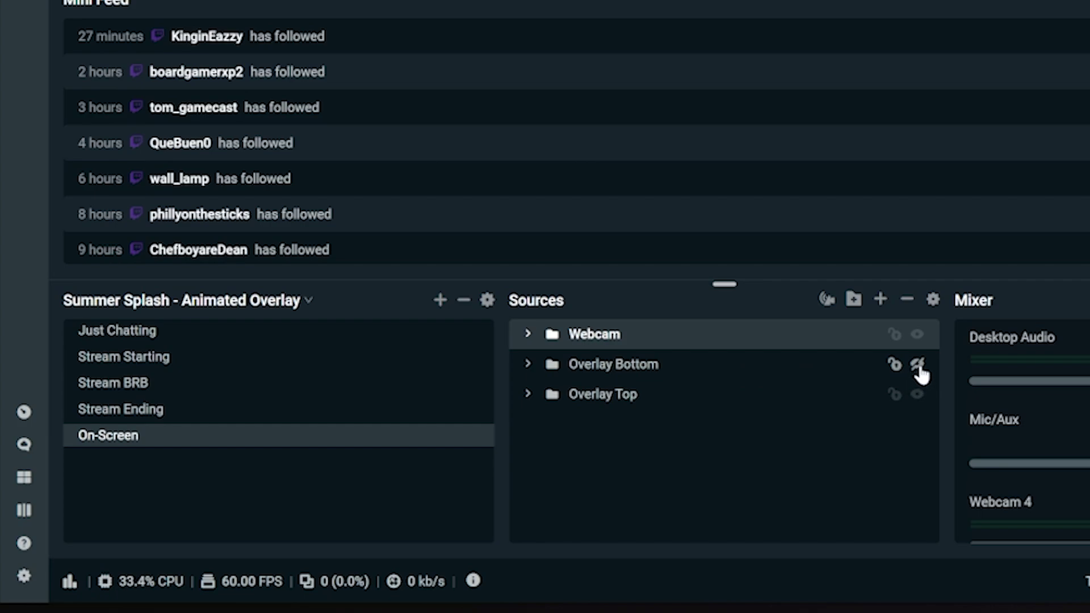
{"action": "left_click", "coordinate": [918, 367]}
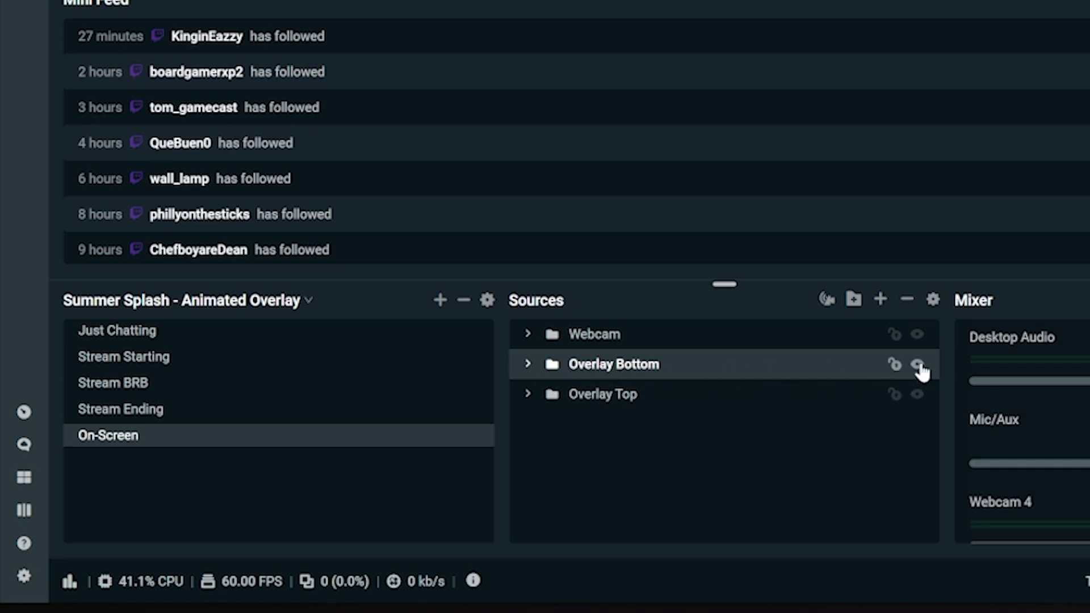
Step: Expand the Webcam group and hide the Webcam 2, 3 and 4 frames
{"action": "left_click", "coordinate": [528, 336]}
{"action": "left_click", "coordinate": [641, 379]}
{"action": "left_click", "coordinate": [640, 394]}
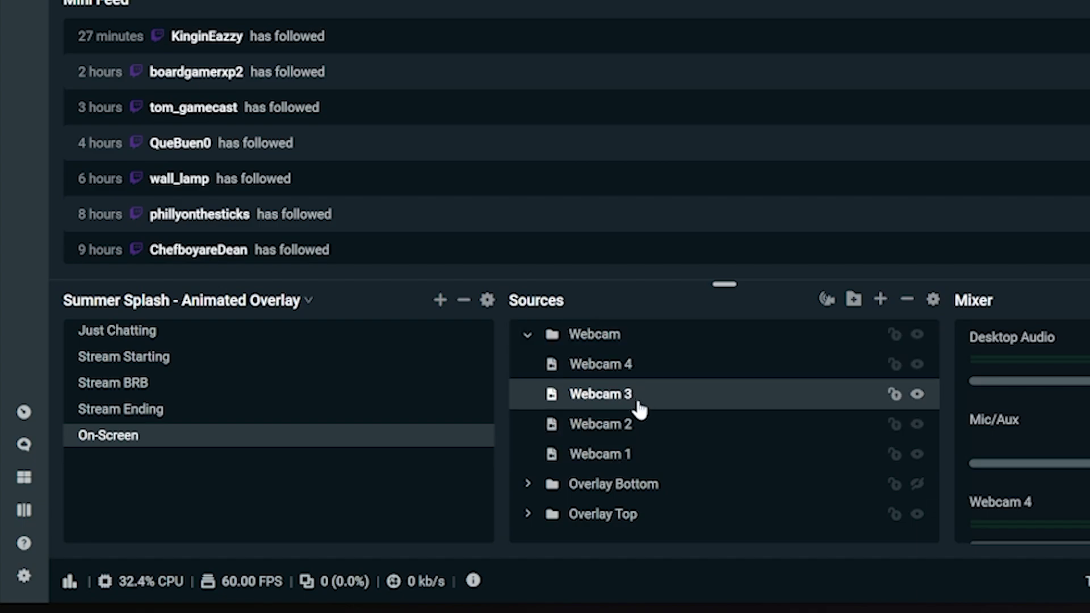
{"action": "left_click", "coordinate": [658, 425]}
{"action": "left_click", "coordinate": [917, 425]}
{"action": "left_click", "coordinate": [918, 395]}
{"action": "left_click", "coordinate": [918, 365]}
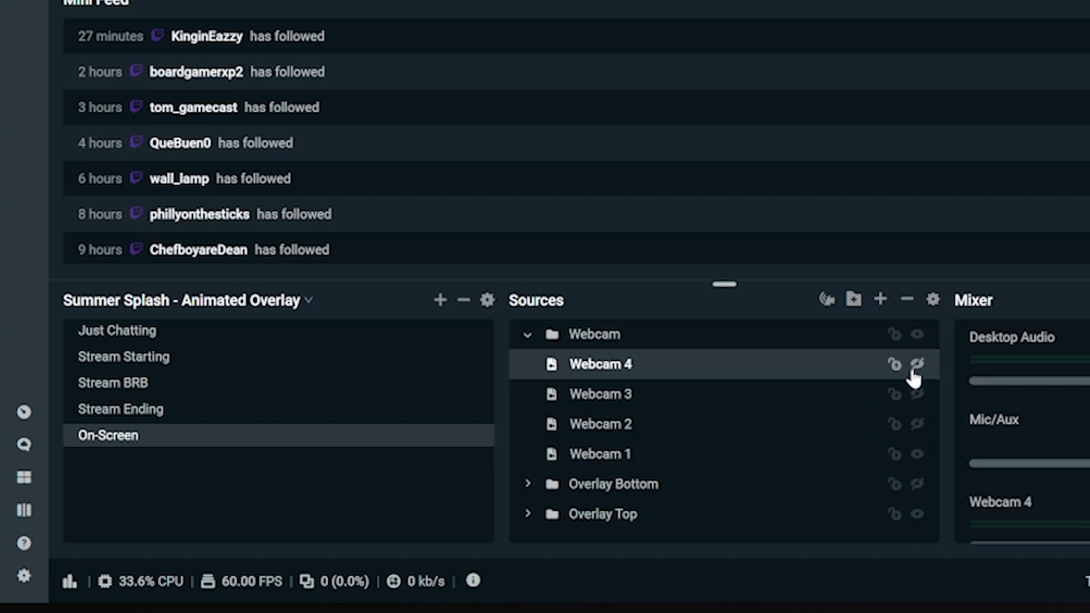
Step: Import the Tokyo Nights .overlay file from PACKAGE > OVERLAY INSTALL - STREAMLABS
{"action": "left_click", "coordinate": [528, 336]}
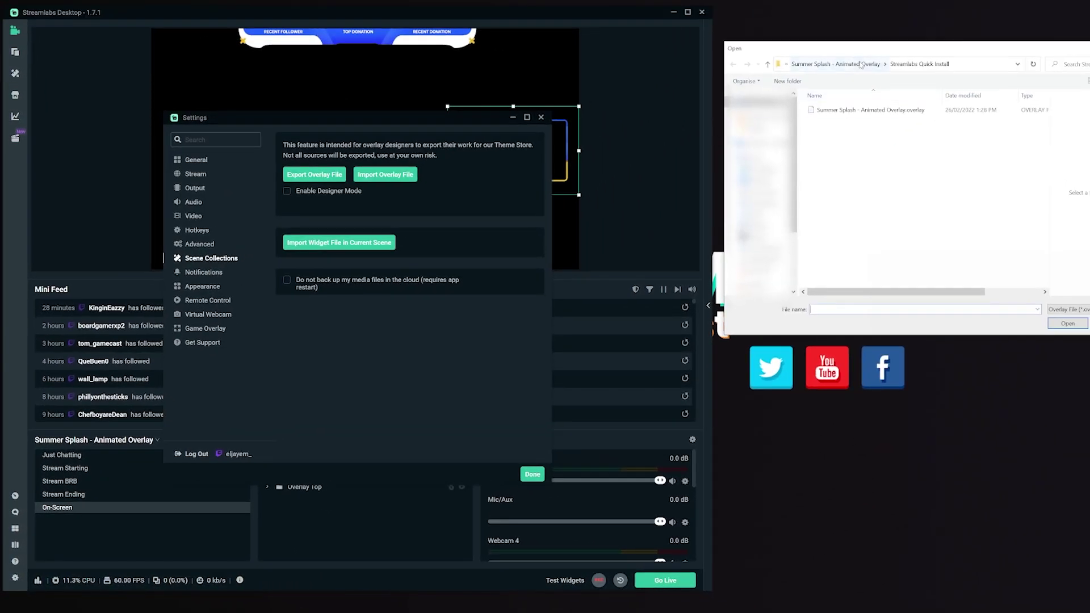
{"action": "left_click", "coordinate": [861, 64]}
{"action": "left_click", "coordinate": [823, 64]}
{"action": "left_click", "coordinate": [806, 65]}
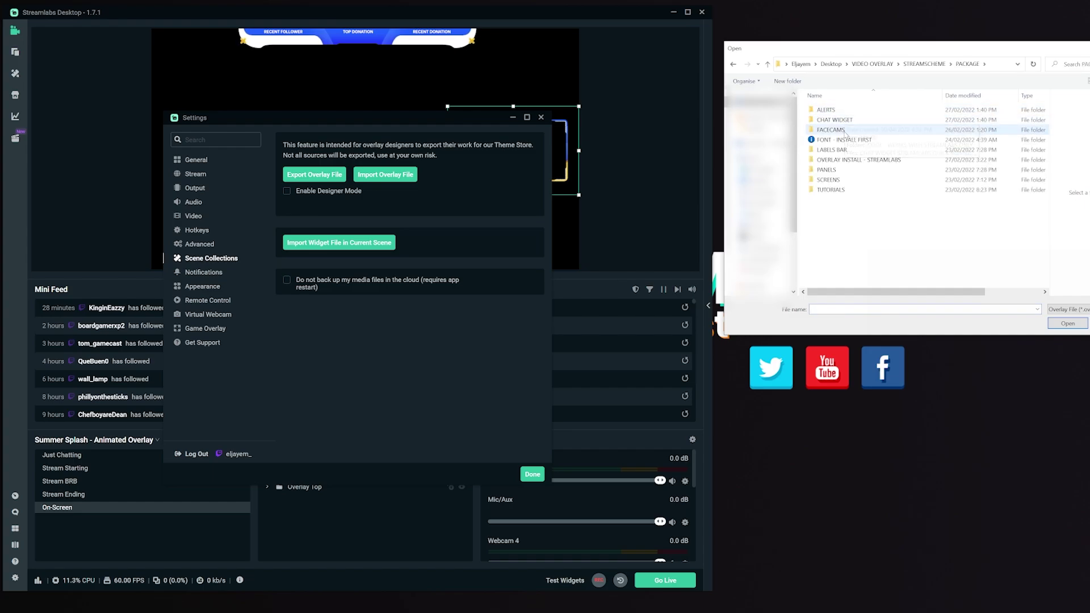
{"action": "double_click", "coordinate": [846, 159]}
{"action": "double_click", "coordinate": [842, 112]}
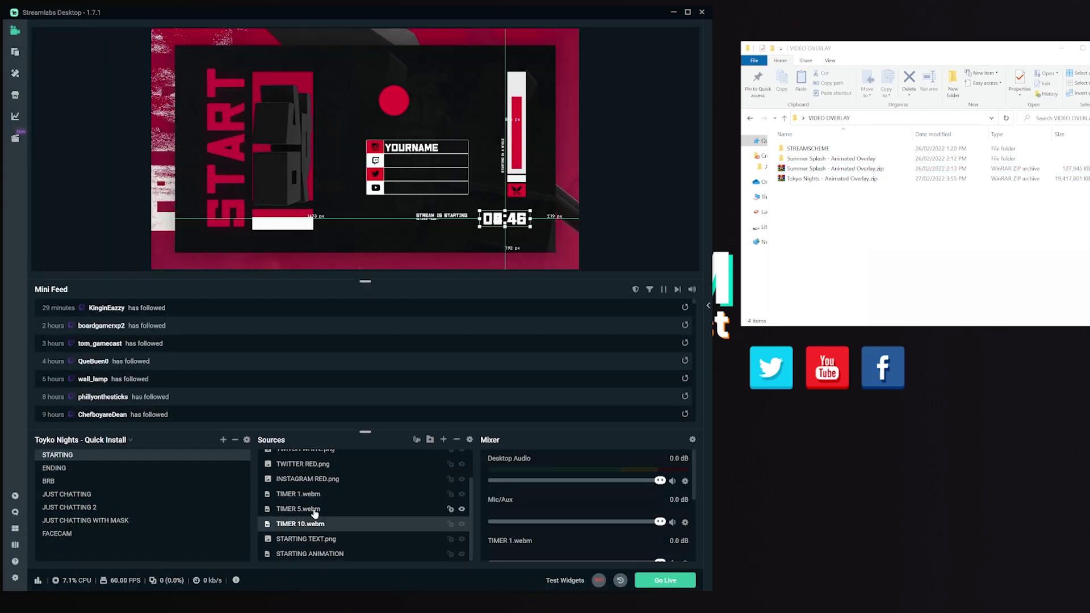
Step: Hide the TIMER 10.webm countdown source and select TIMER 1.webm
{"action": "scroll", "coordinate": [471, 528], "scroll_direction": "down", "scroll_amount": 1}
{"action": "left_click", "coordinate": [462, 524]}
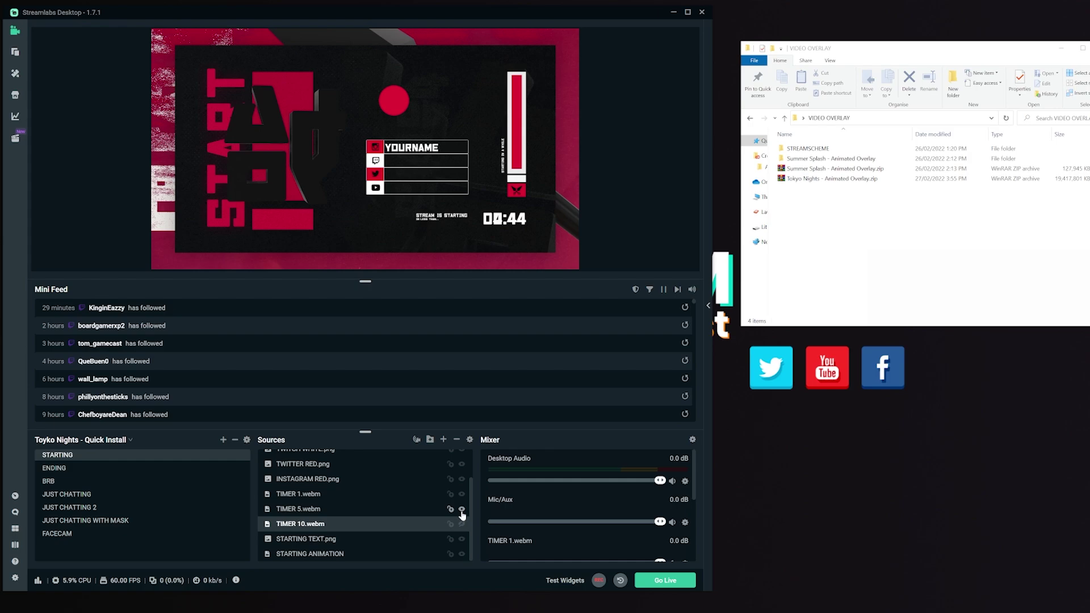
{"action": "left_click", "coordinate": [328, 496]}
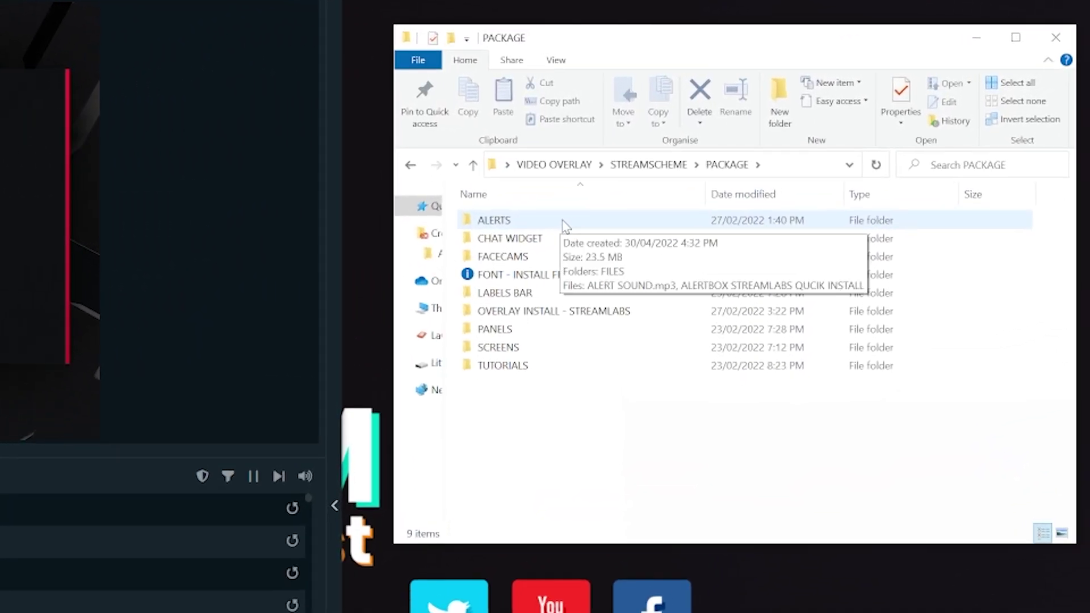
Step: Run the quick install shortcut in PACKAGE > CHAT WIDGET to open Streamlabs' widget gallery
{"action": "double_click", "coordinate": [564, 226]}
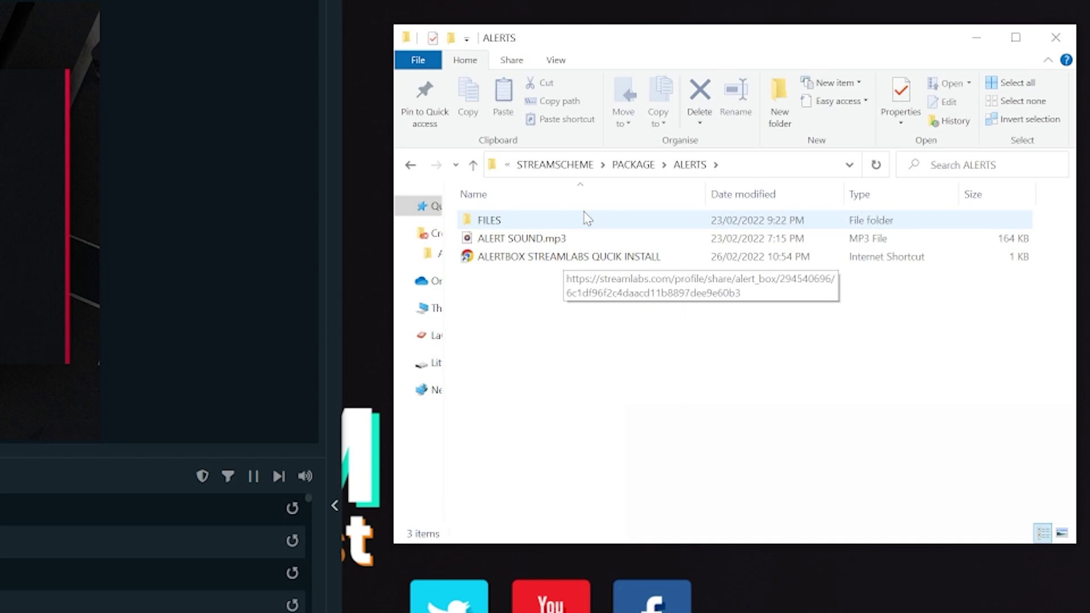
{"action": "left_click", "coordinate": [632, 164]}
{"action": "double_click", "coordinate": [558, 240]}
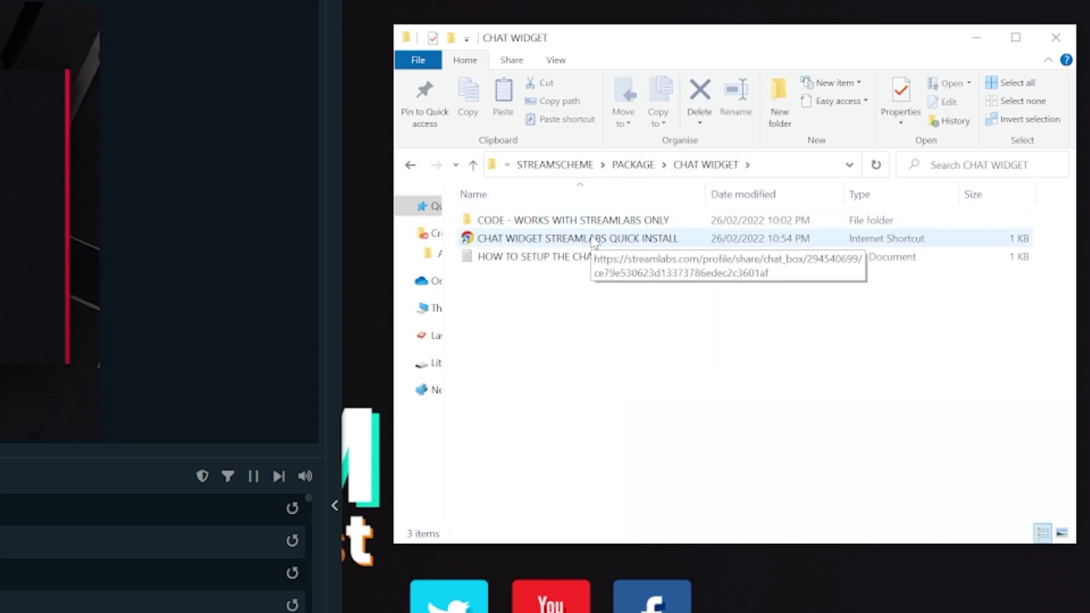
{"action": "double_click", "coordinate": [559, 239]}
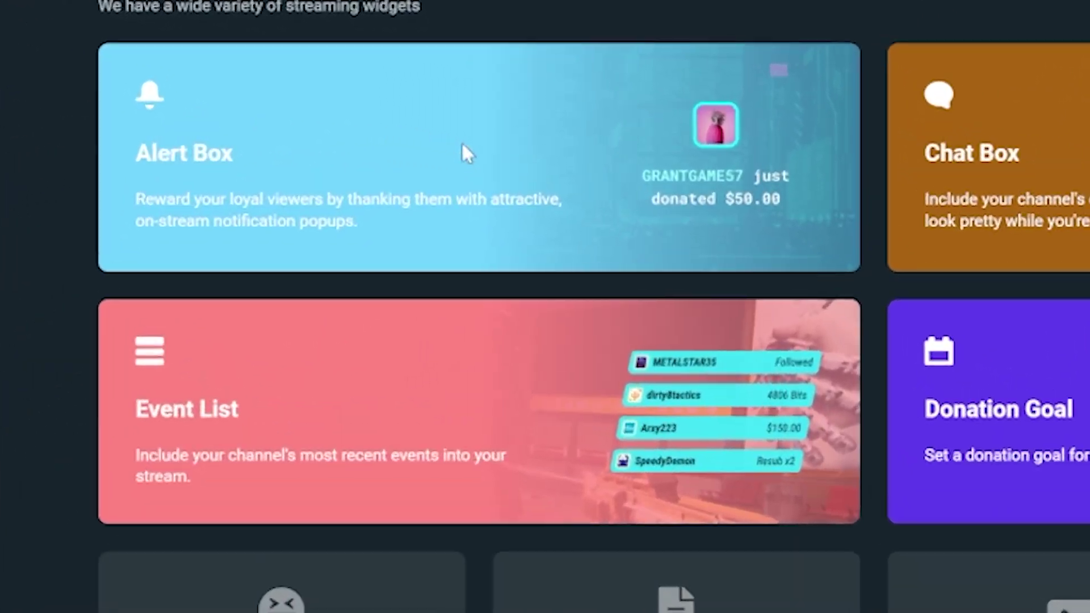
Step: From Manage Themes, create a new widget theme named 'Tokyo Nights - Video'
{"action": "left_click", "coordinate": [463, 130]}
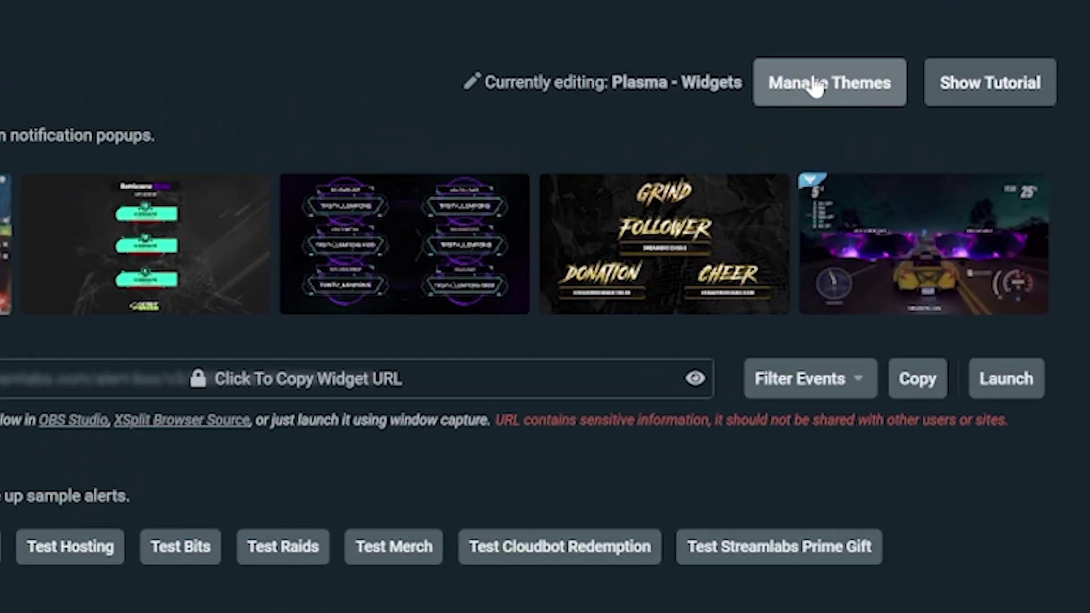
{"action": "left_click", "coordinate": [815, 85]}
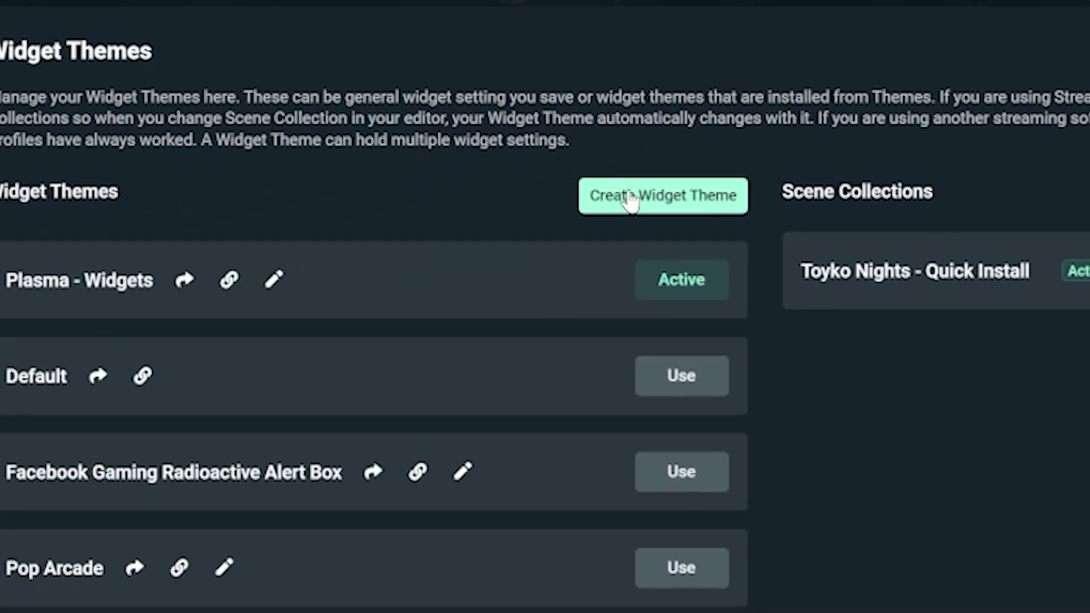
{"action": "left_click", "coordinate": [630, 197]}
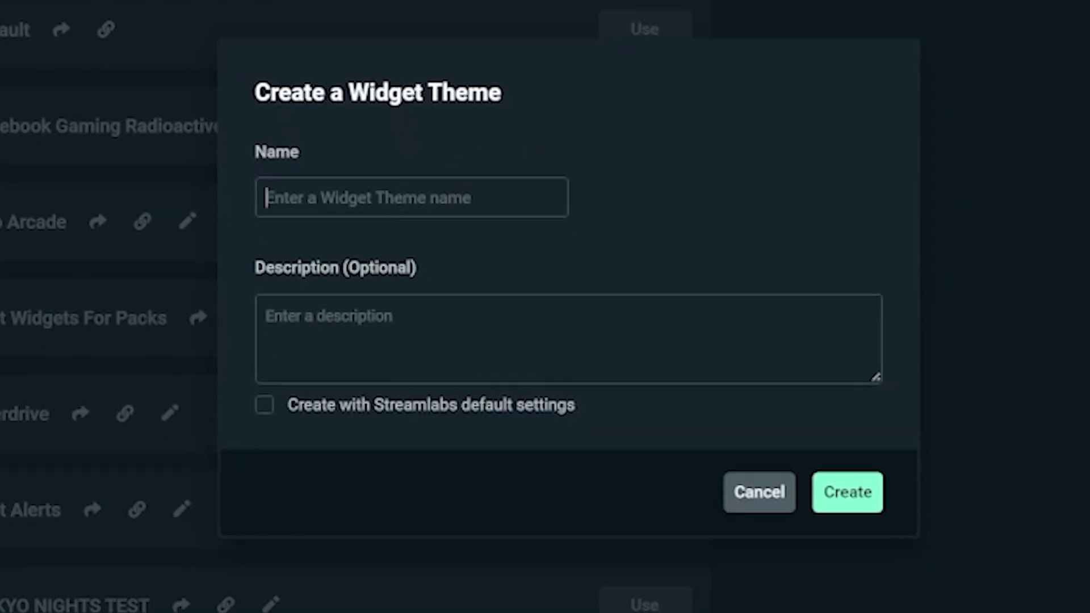
{"action": "type", "text": "Tokyo Nights - Video"}
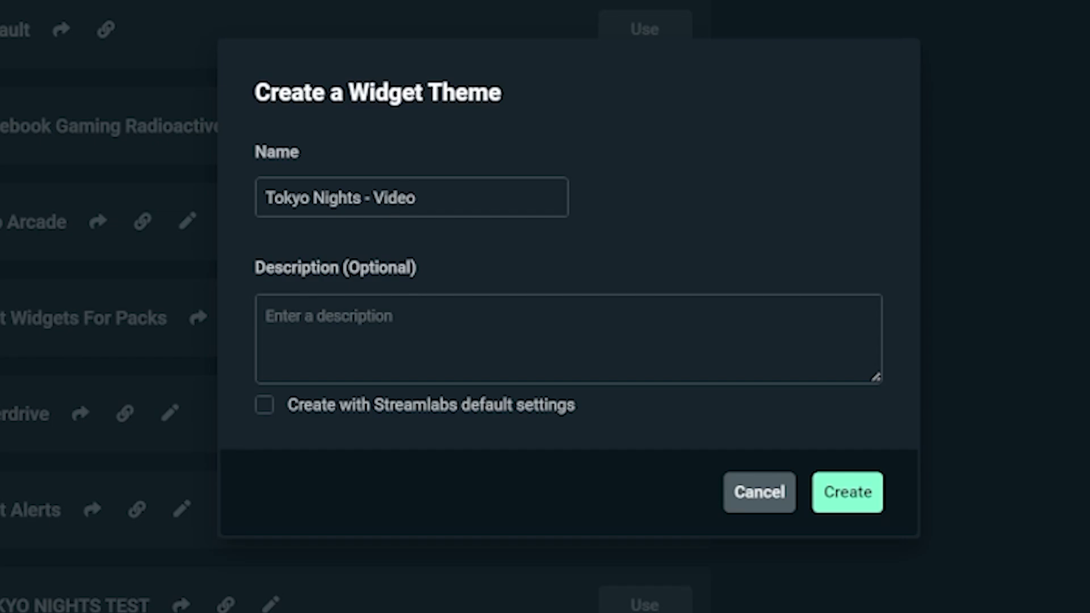
{"action": "left_click", "coordinate": [843, 489]}
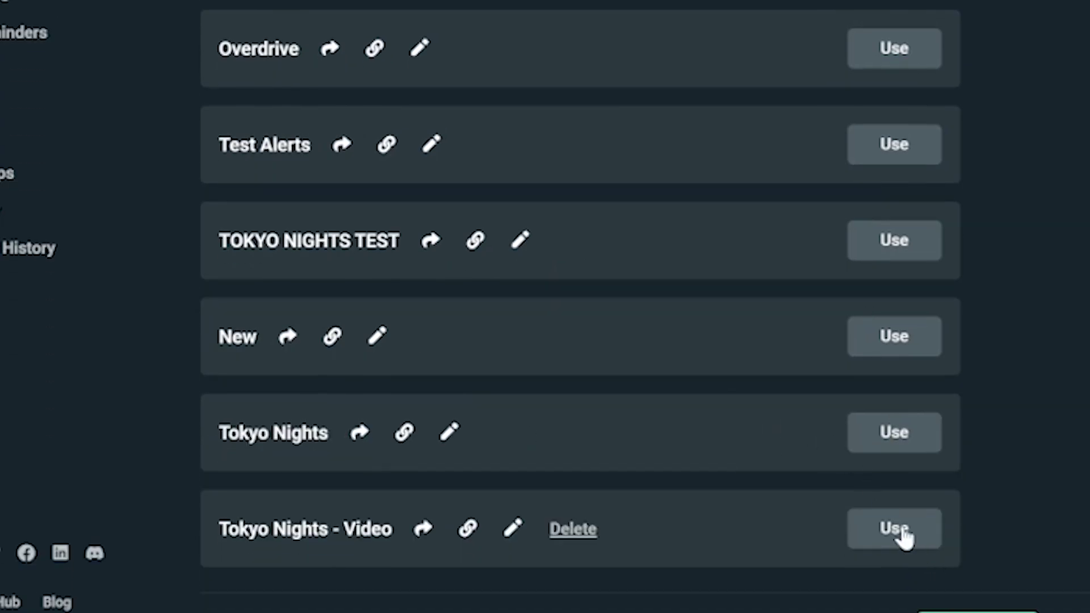
Step: Open the Alertbox quick-install link and choose Use on the Tokyo Nights - Video theme
{"action": "scroll", "coordinate": [275, 215], "scroll_direction": "up", "scroll_amount": 5}
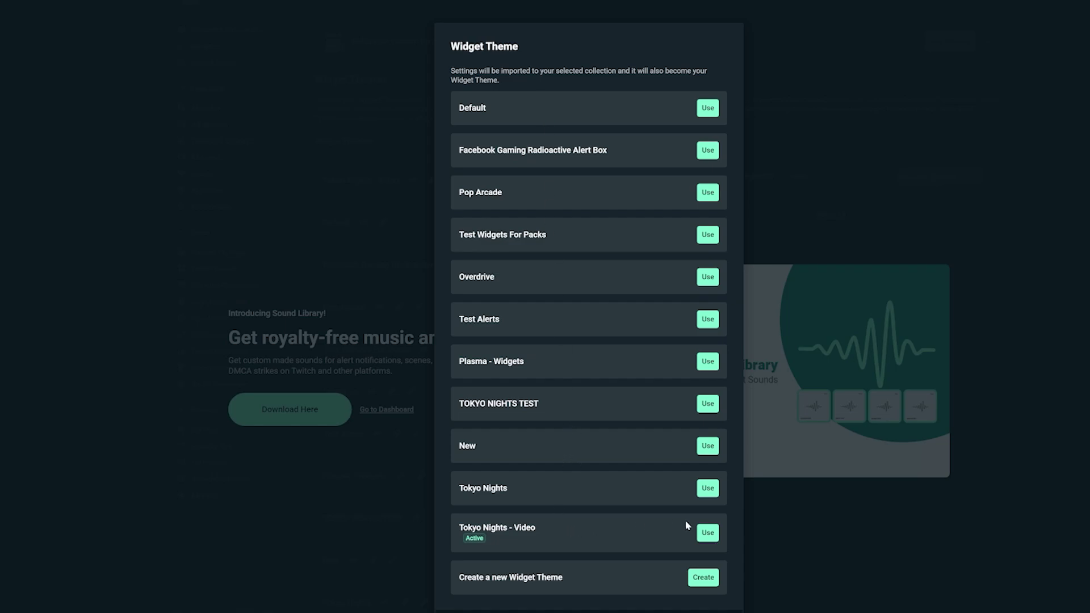
{"action": "left_click", "coordinate": [708, 535]}
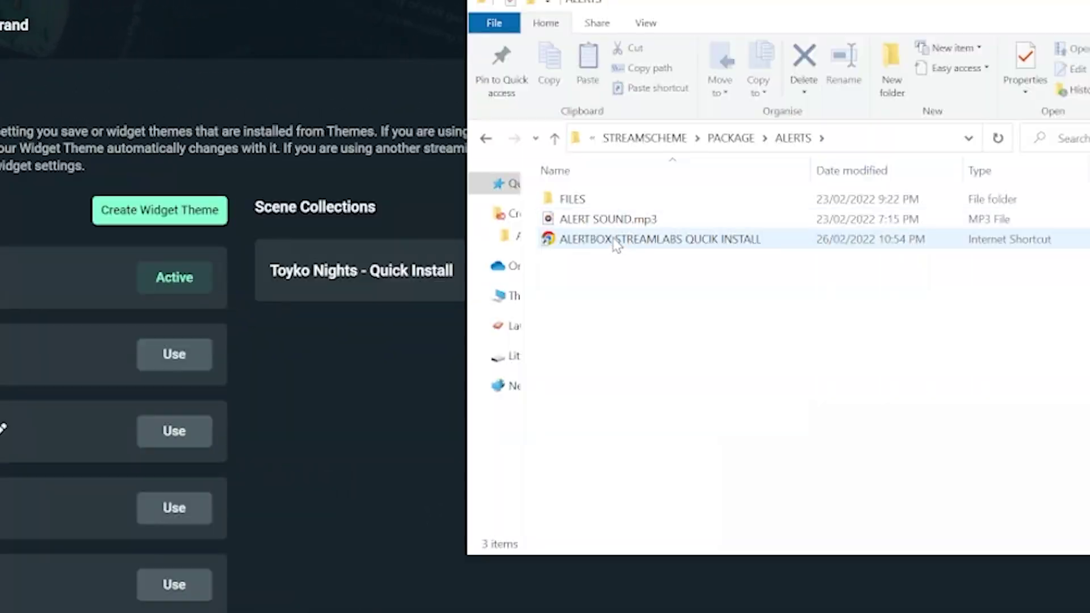
{"action": "double_click", "coordinate": [662, 241]}
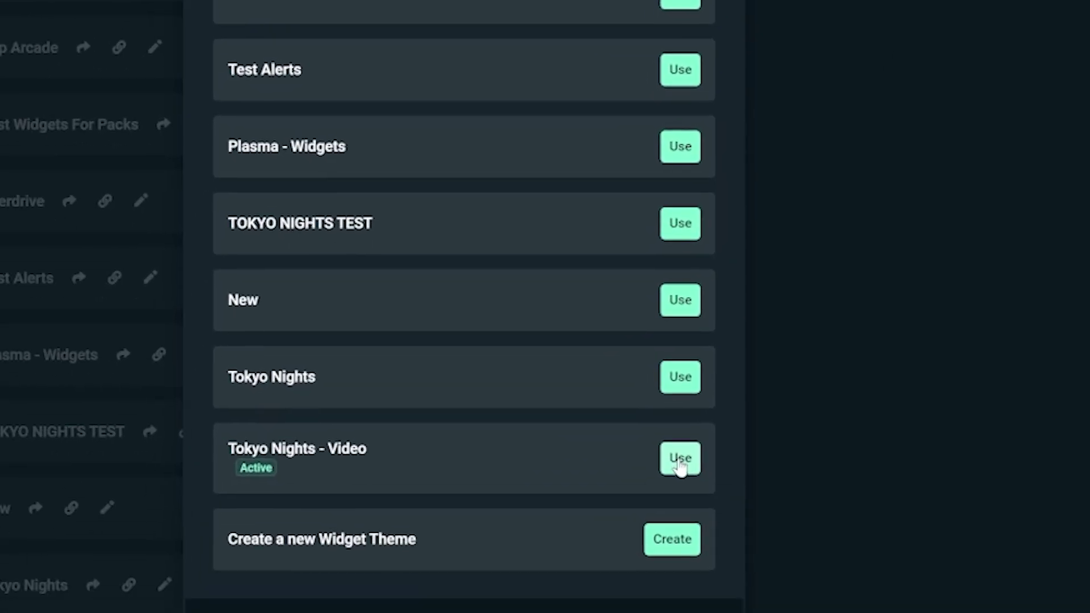
{"action": "left_click", "coordinate": [680, 463]}
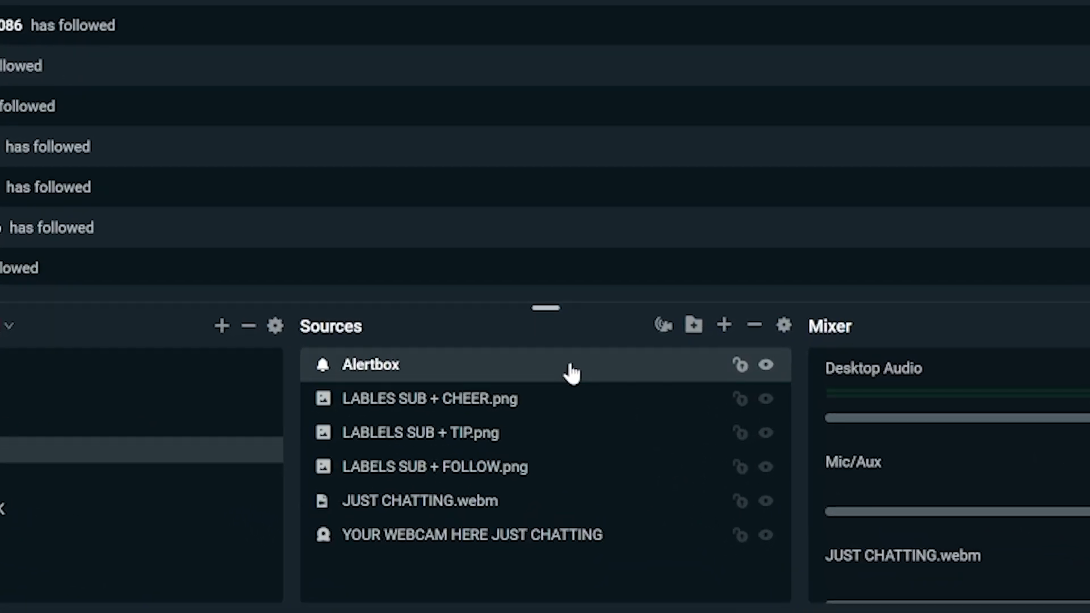
Step: Set the Alertbox source to width 1920 and height 1080 in its old settings
{"action": "double_click", "coordinate": [572, 369]}
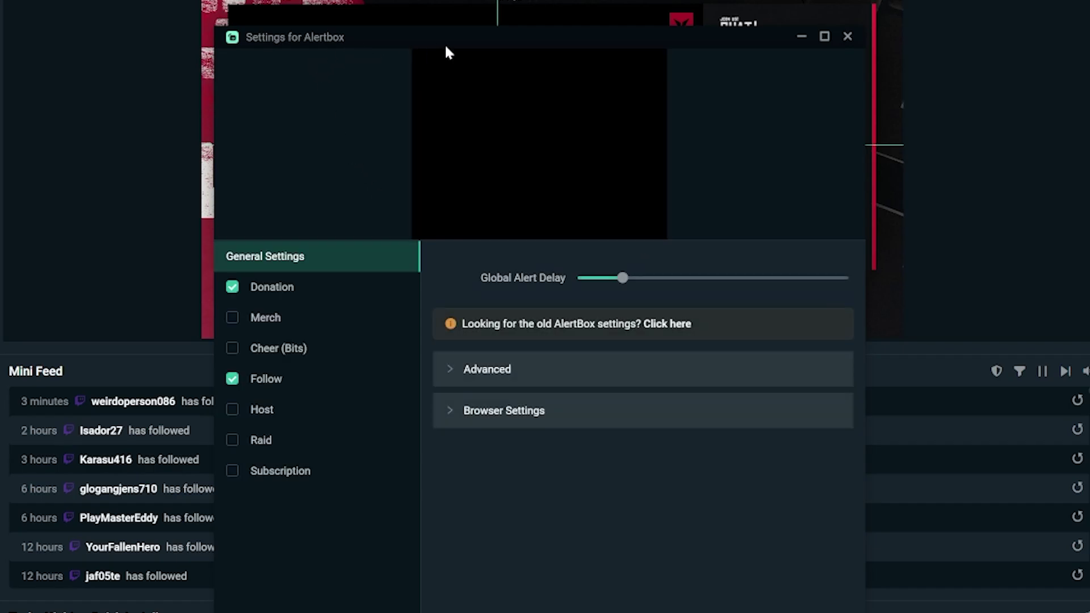
{"action": "left_click", "coordinate": [667, 323]}
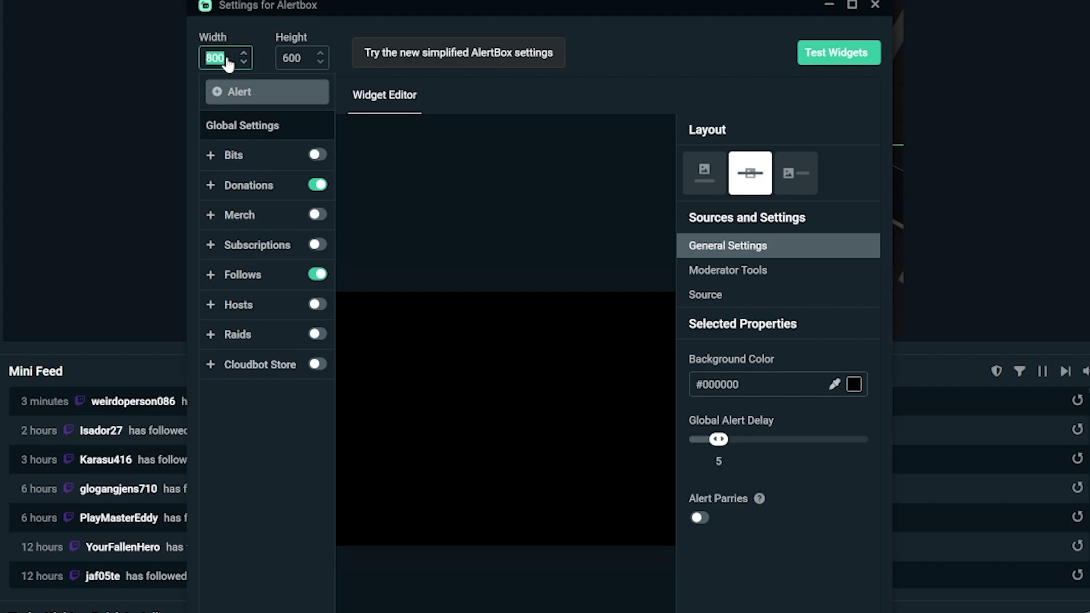
{"action": "type", "text": "1920"}
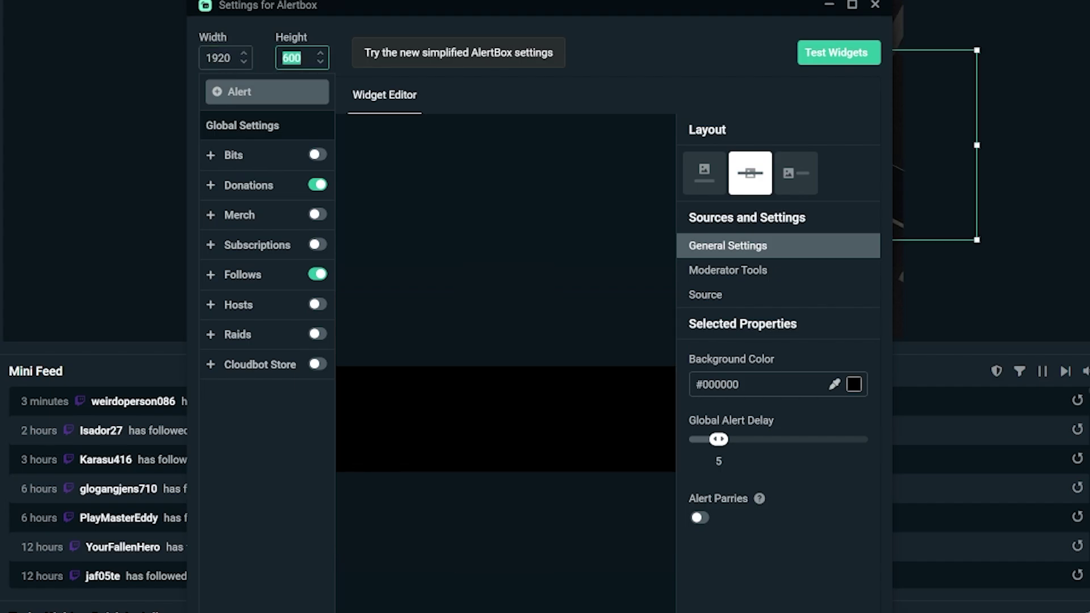
{"action": "type", "text": "1080"}
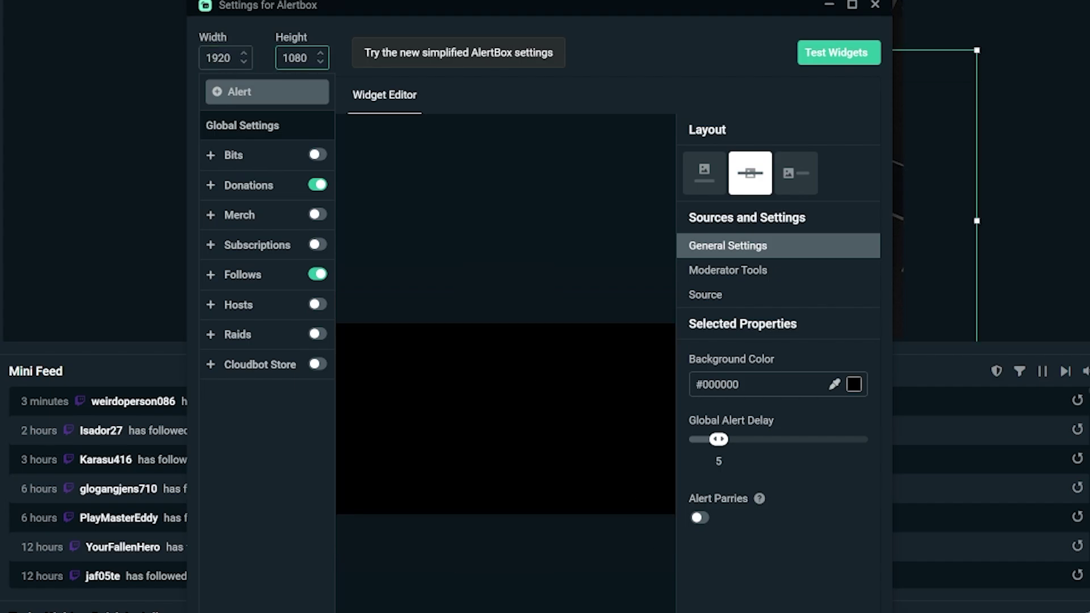
{"action": "left_click", "coordinate": [875, 4]}
Step: Move the Alertbox up and left in the preview and shrink it proportionally
{"action": "left_click_drag", "start_coordinate": [742, 316], "coordinate": [628, 168]}
{"action": "left_click_drag", "start_coordinate": [849, 205], "coordinate": [452, 207]}
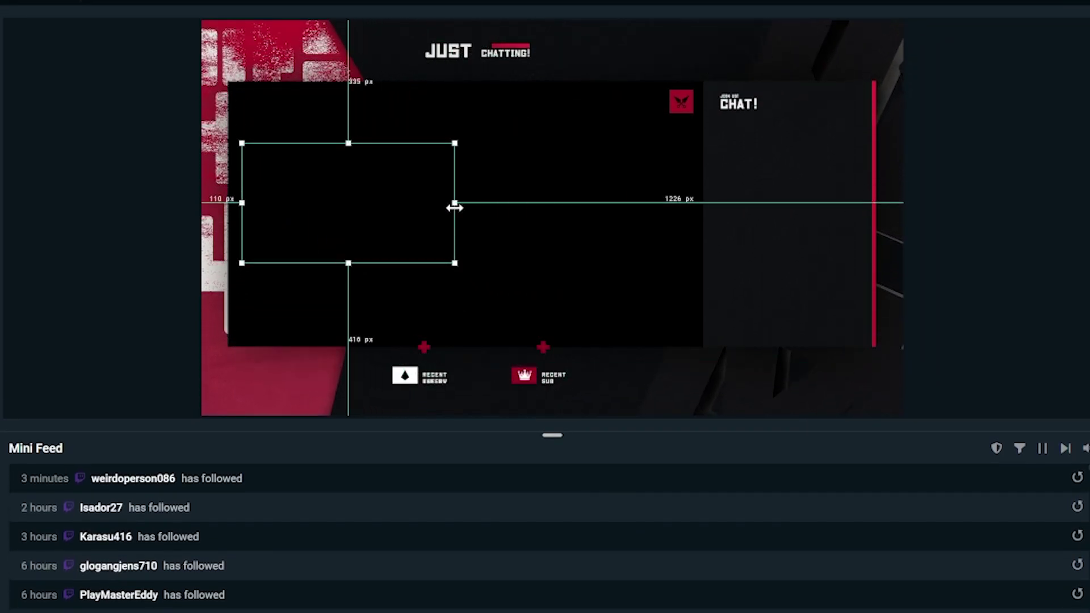
{"action": "left_click_drag", "start_coordinate": [348, 214], "coordinate": [439, 216]}
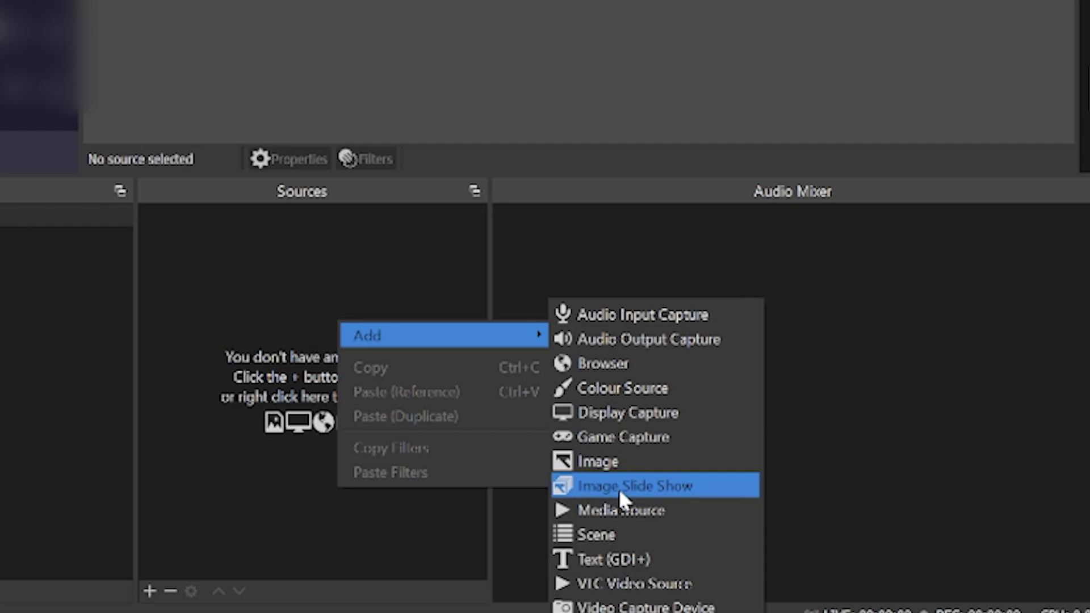
Step: Add a BACKGROUND media source playing RED BACKGROUND.mp4 from the MP4 folder
{"action": "left_click", "coordinate": [621, 509]}
{"action": "type", "text": "BACKGROUND"}
{"action": "key", "text": "Return"}
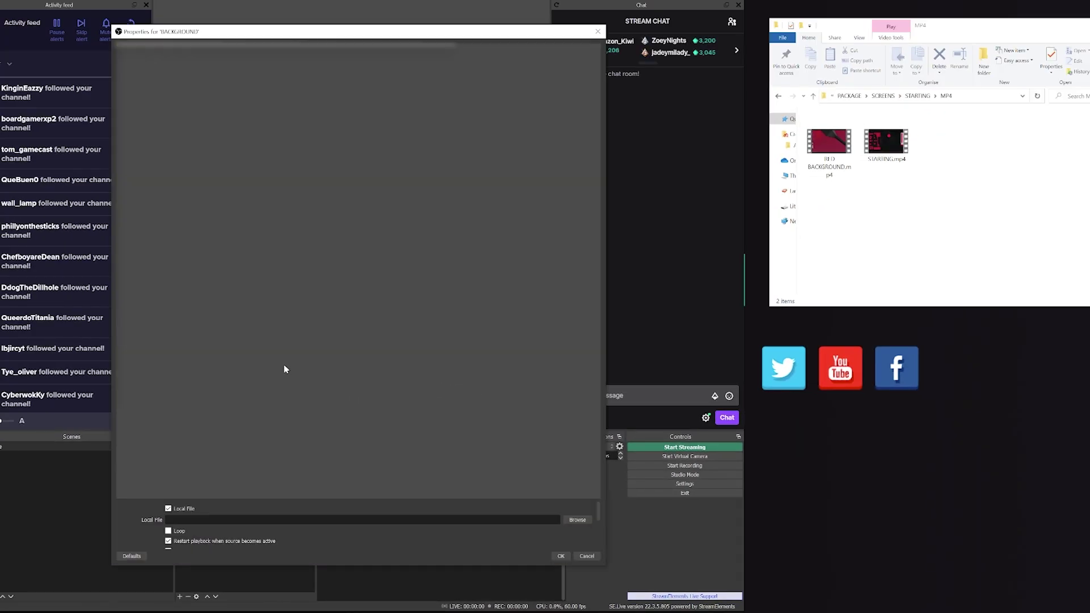
{"action": "left_click", "coordinate": [577, 521]}
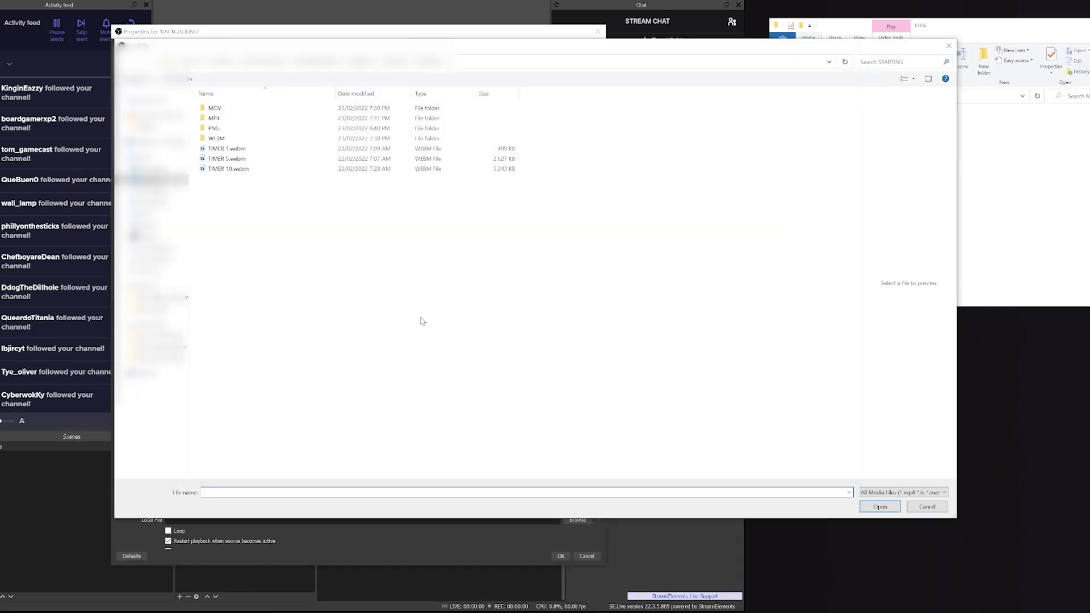
{"action": "double_click", "coordinate": [253, 119]}
{"action": "double_click", "coordinate": [227, 108]}
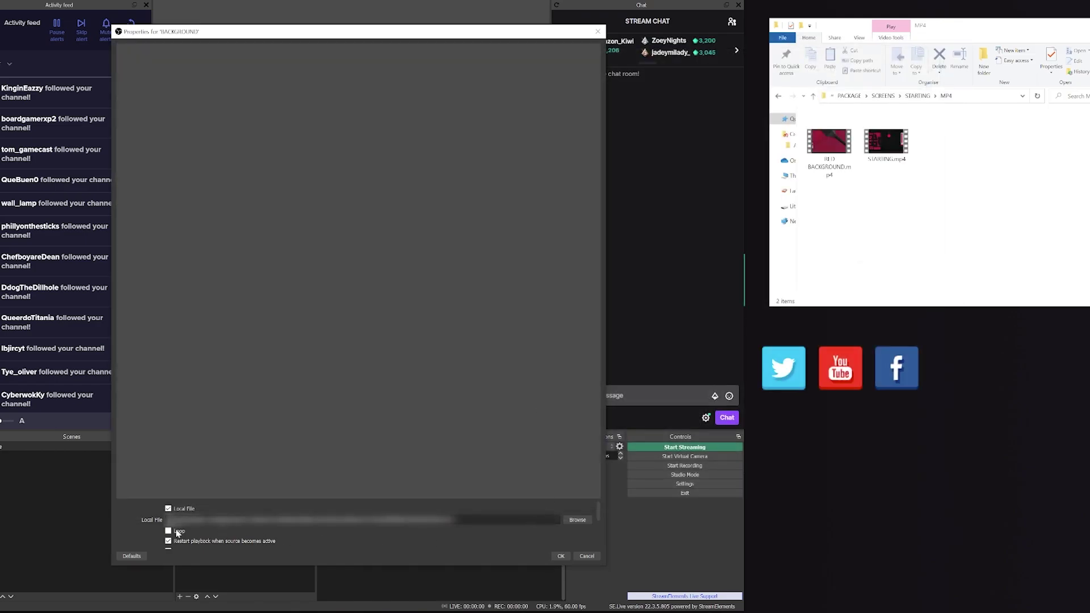
{"action": "left_click", "coordinate": [561, 557]}
Step: Add a second media source named TIMER and browse for its video file
{"action": "right_click", "coordinate": [225, 510]}
{"action": "mouse_move", "coordinate": [254, 522]}
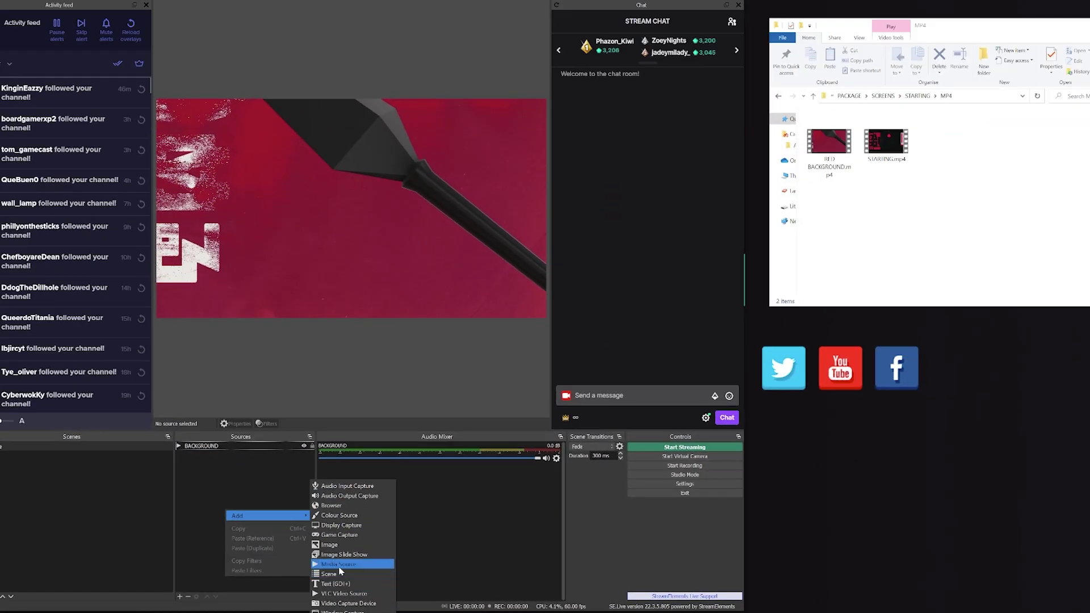
{"action": "left_click", "coordinate": [505, 521]}
{"action": "type", "text": "TIMER"}
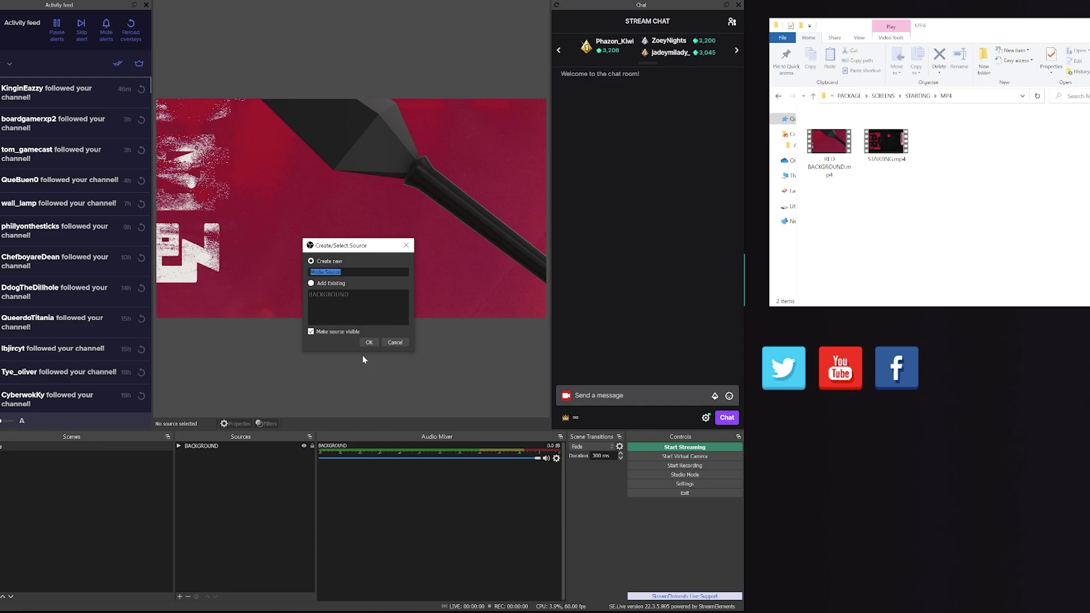
{"action": "left_click", "coordinate": [557, 62]}
{"action": "left_click", "coordinate": [576, 519]}
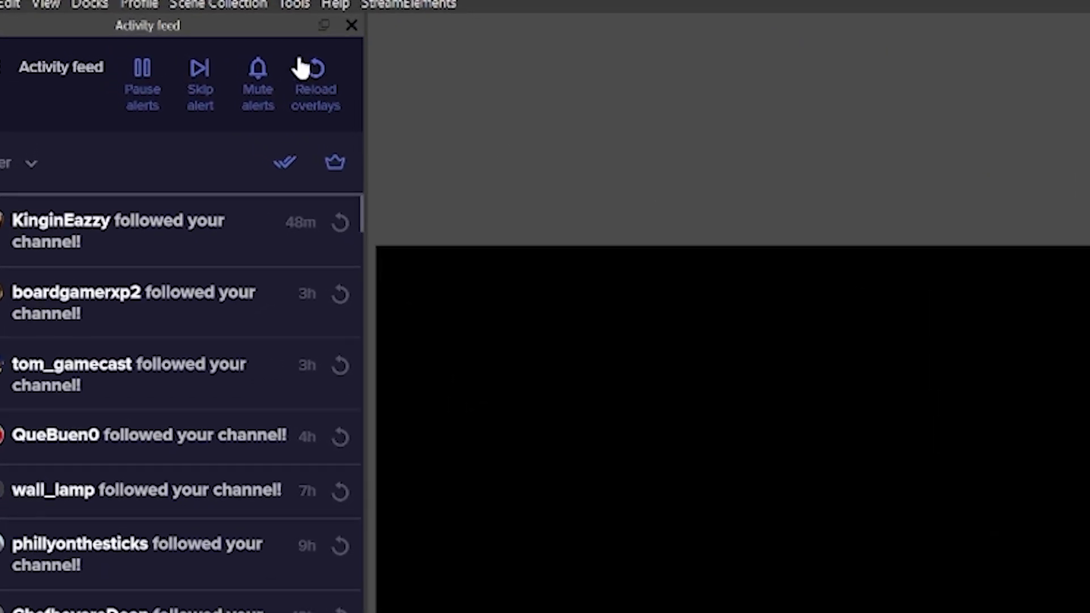
Step: In the Scene Collection Importer, tick Toyko Nights - Quick Install and browse for more collection files
{"action": "left_click", "coordinate": [119, 2]}
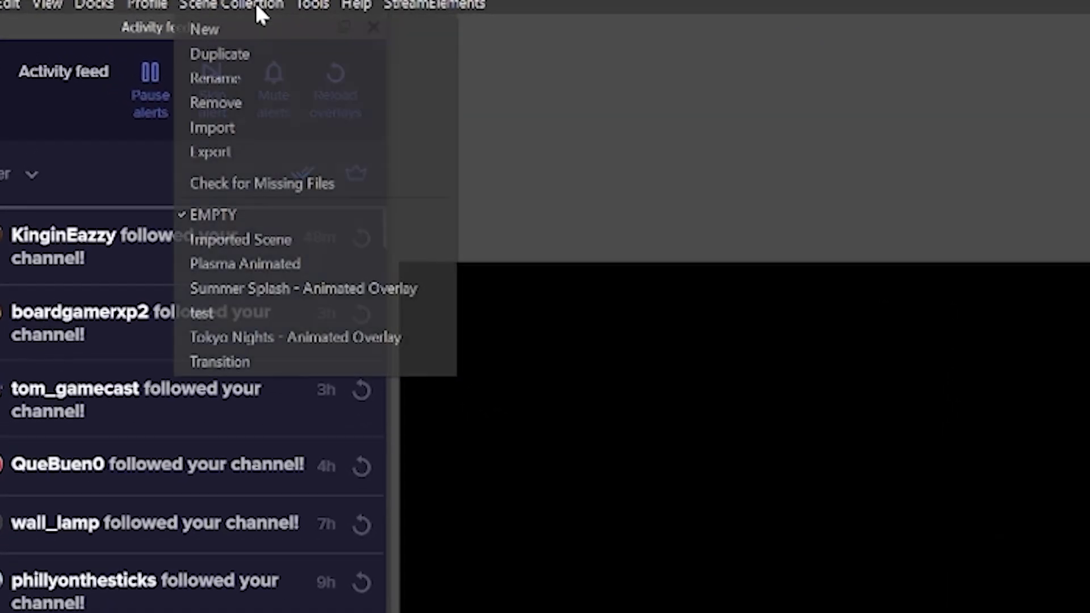
{"action": "left_click", "coordinate": [257, 128]}
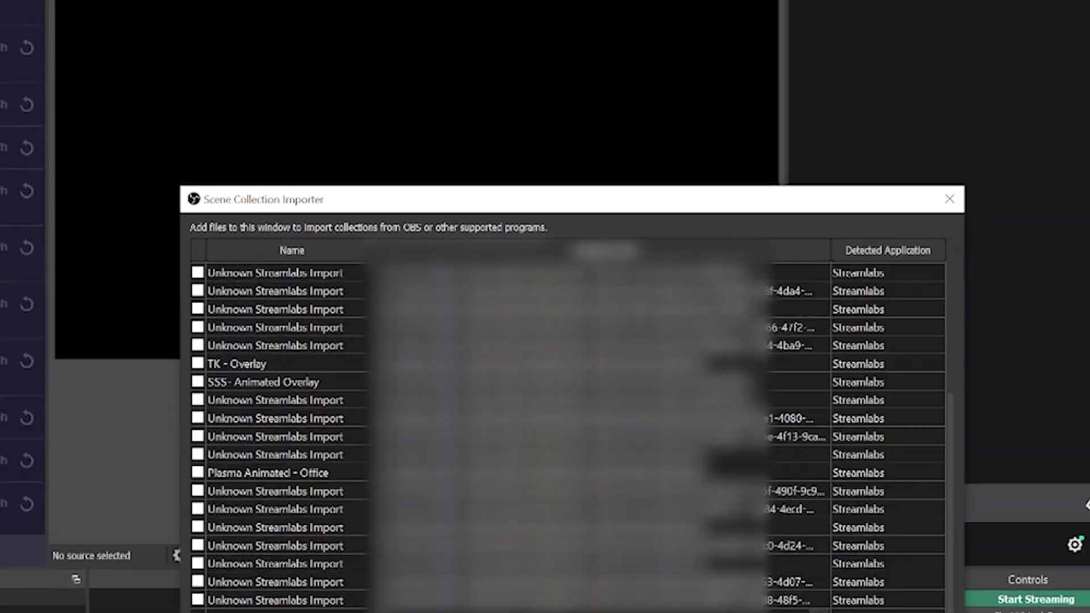
{"action": "scroll", "coordinate": [414, 395], "scroll_direction": "up", "scroll_amount": 4}
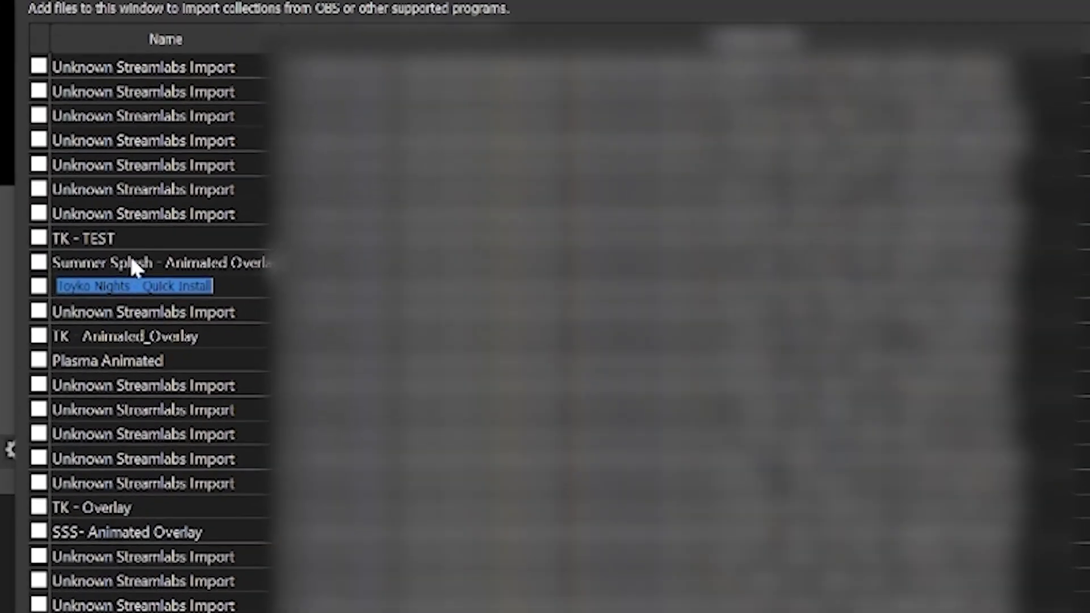
{"action": "double_click", "coordinate": [209, 242]}
{"action": "left_click", "coordinate": [38, 287]}
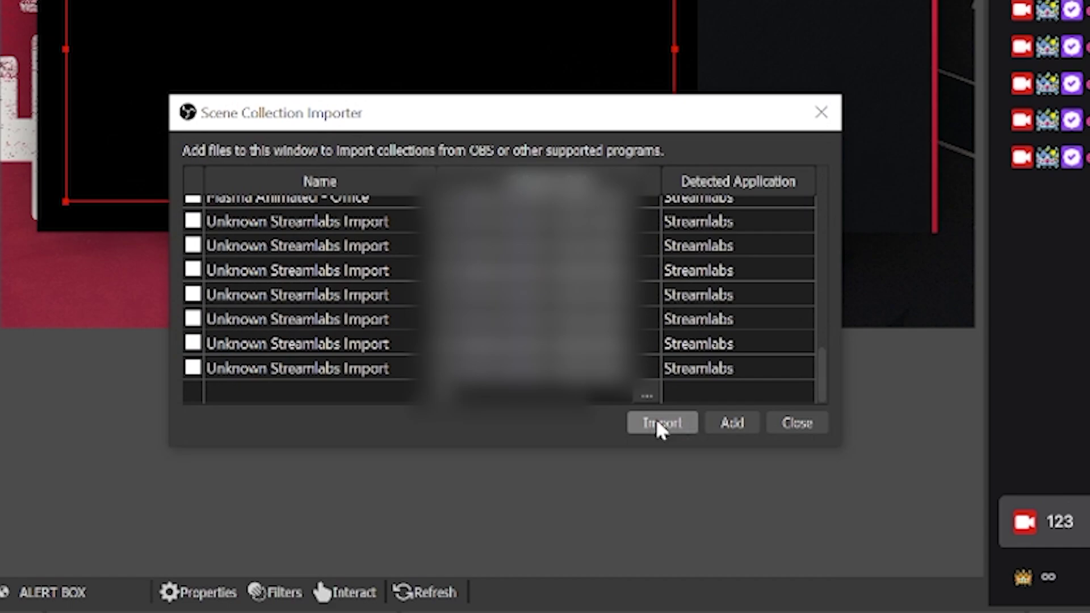
{"action": "left_click", "coordinate": [737, 420]}
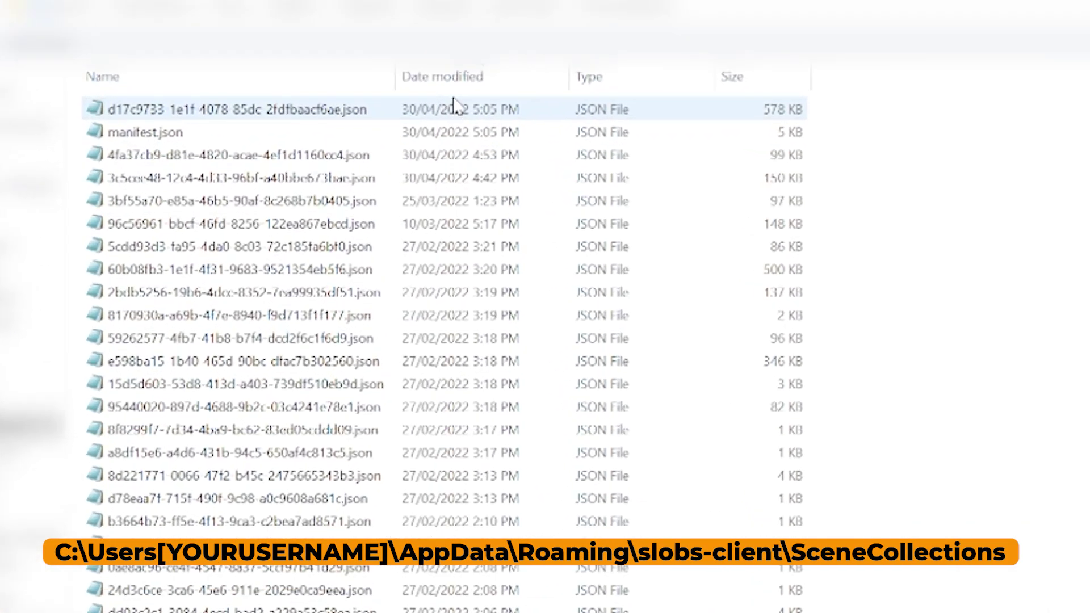
Step: Sort SceneCollections by Date modified, newest first, and select the top JSON file
{"action": "left_click", "coordinate": [398, 151]}
{"action": "left_click", "coordinate": [397, 151]}
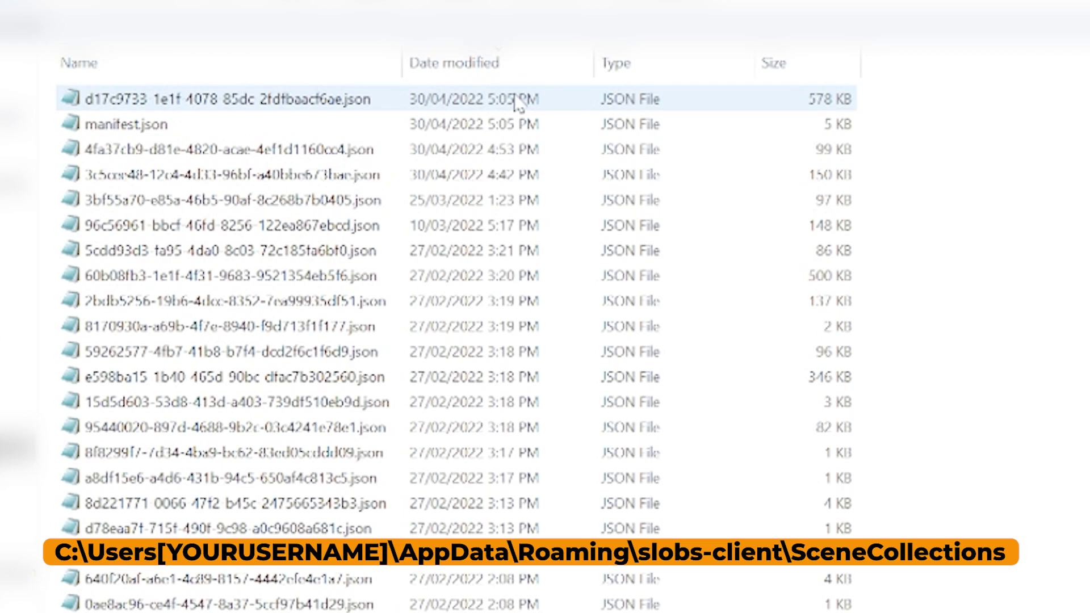
{"action": "left_click", "coordinate": [498, 103]}
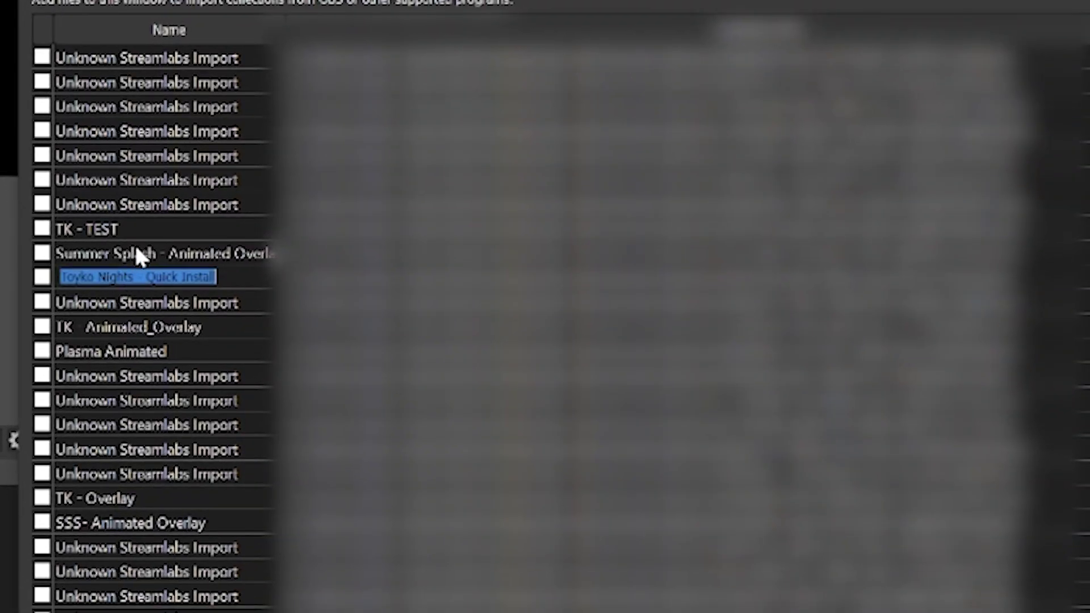
Step: Name and tick Toyko Nights - Quick Install for import, then switch to that scene collection
{"action": "double_click", "coordinate": [136, 253]}
{"action": "left_click", "coordinate": [42, 280]}
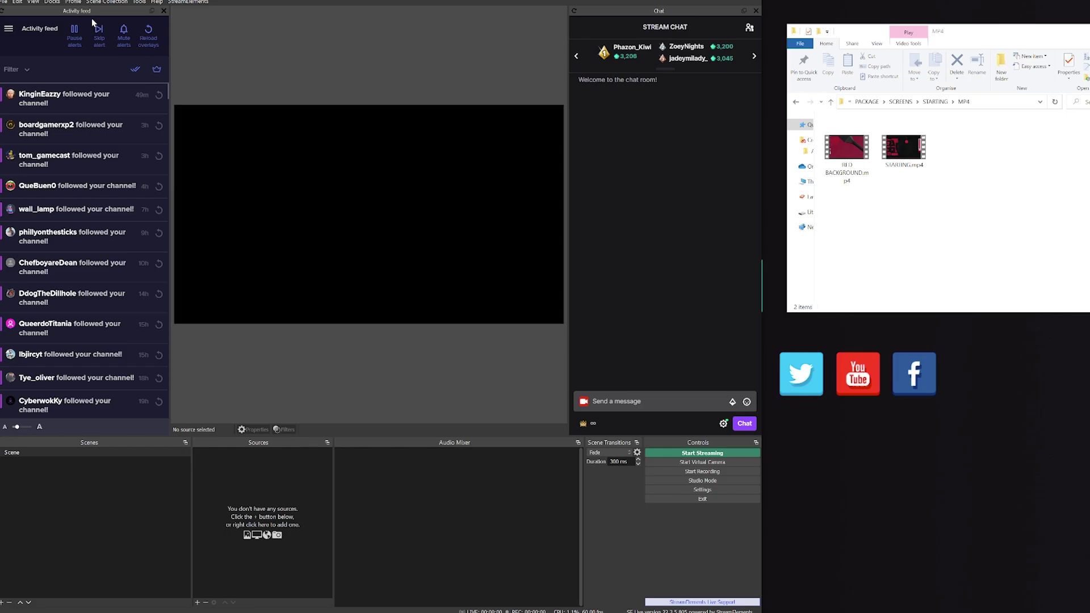
{"action": "left_click", "coordinate": [107, 2]}
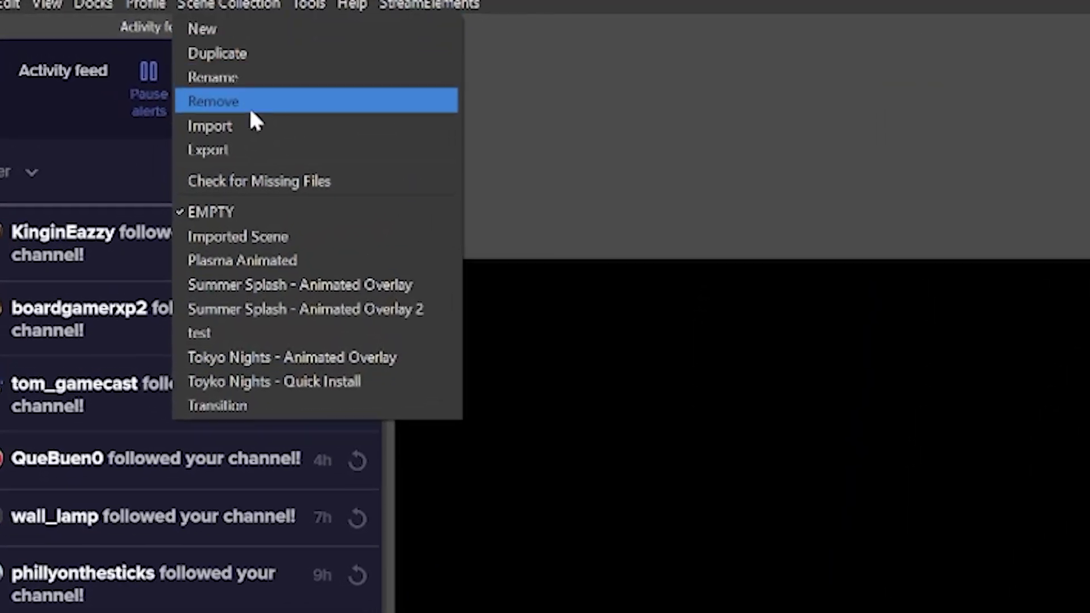
{"action": "left_click", "coordinate": [307, 292]}
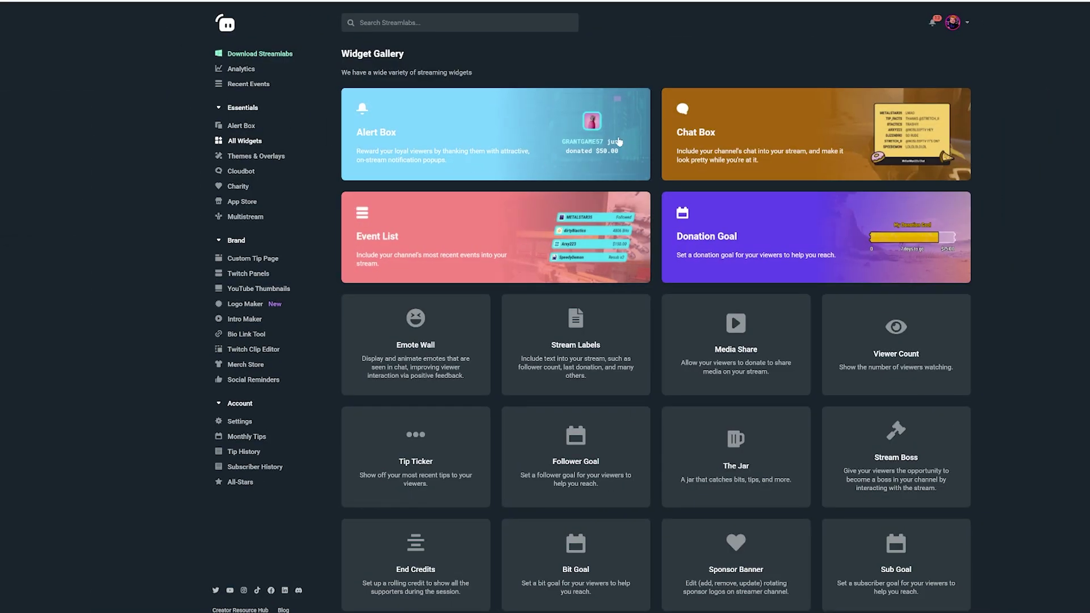
Step: Add a CHAT BOX browser source in OBS and copy the Chat Box widget URL
{"action": "left_click", "coordinate": [770, 135]}
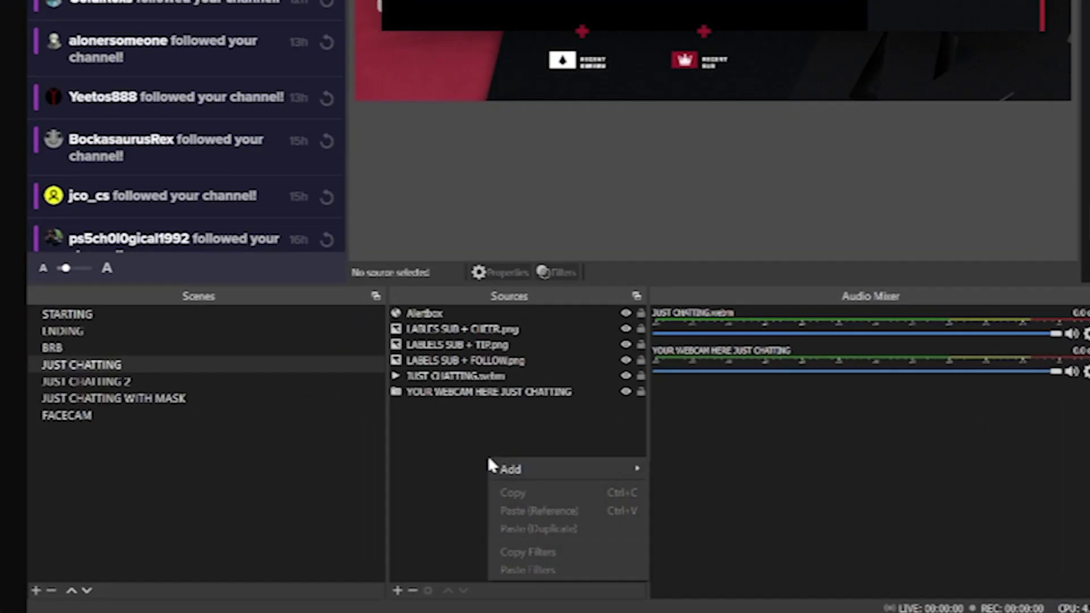
{"action": "mouse_move", "coordinate": [499, 465]}
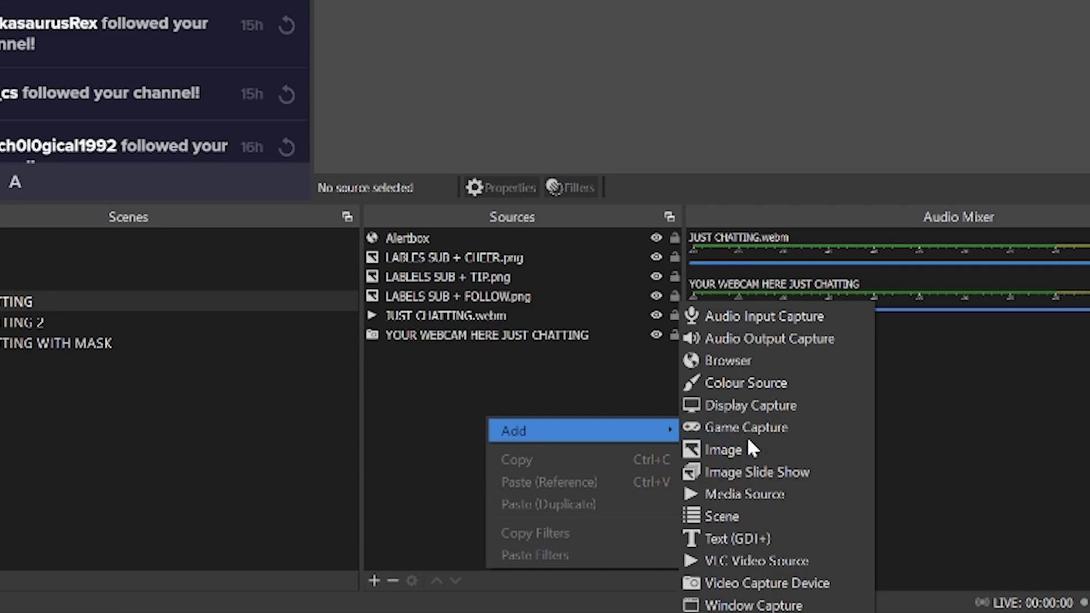
{"action": "left_click", "coordinate": [738, 362]}
{"action": "type", "text": "CHAT BOX"}
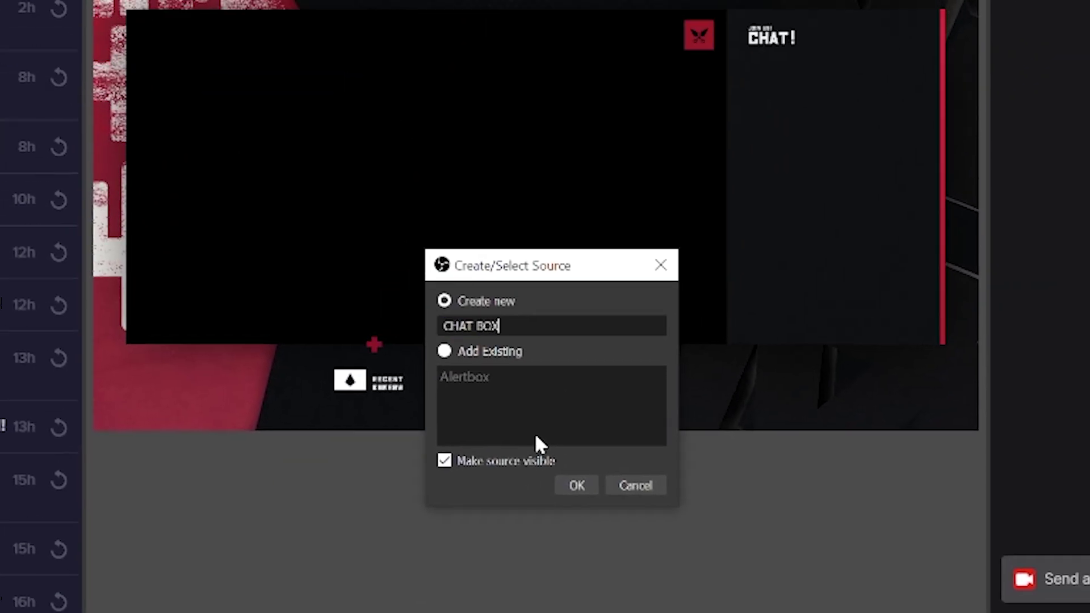
{"action": "left_click", "coordinate": [581, 488]}
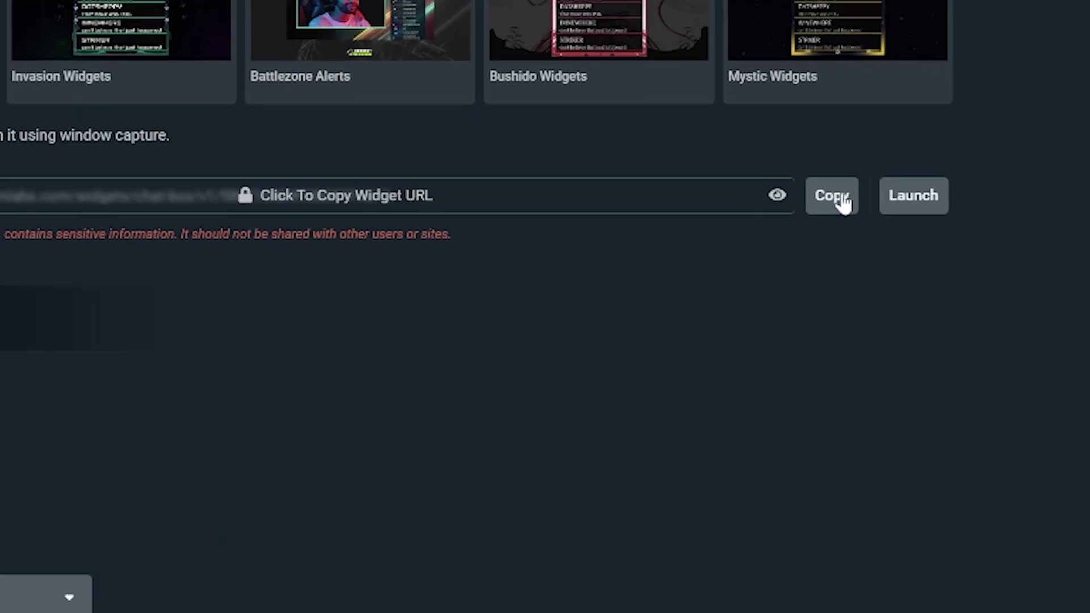
{"action": "left_click", "coordinate": [917, 250]}
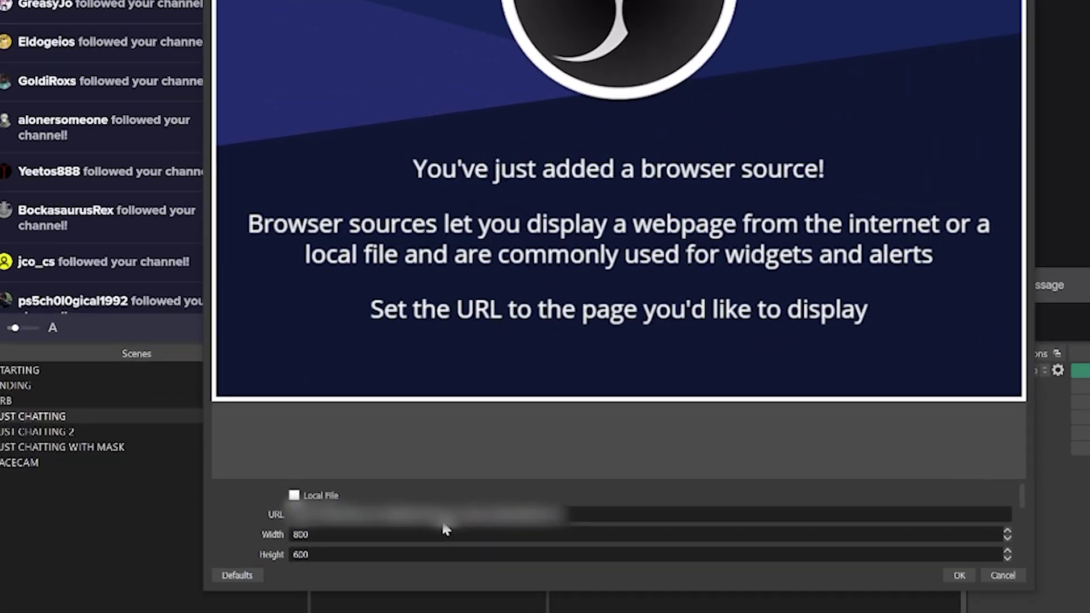
Step: Set the CHAT BOX source width to 1920 and adjust its height
{"action": "double_click", "coordinate": [445, 531]}
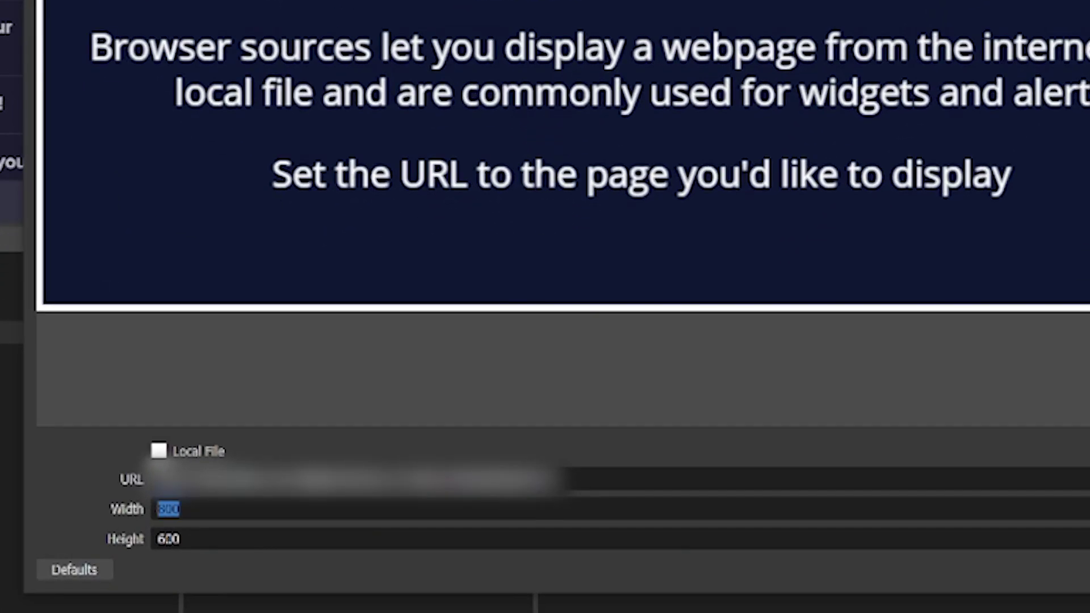
{"action": "type", "text": "1920"}
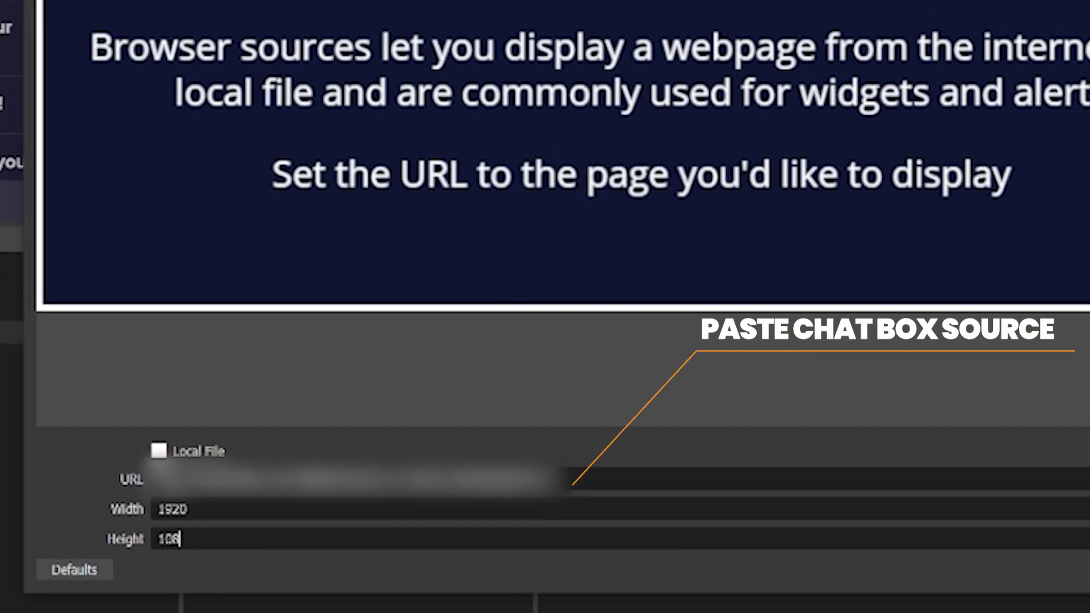
{"action": "type", "text": "108"}
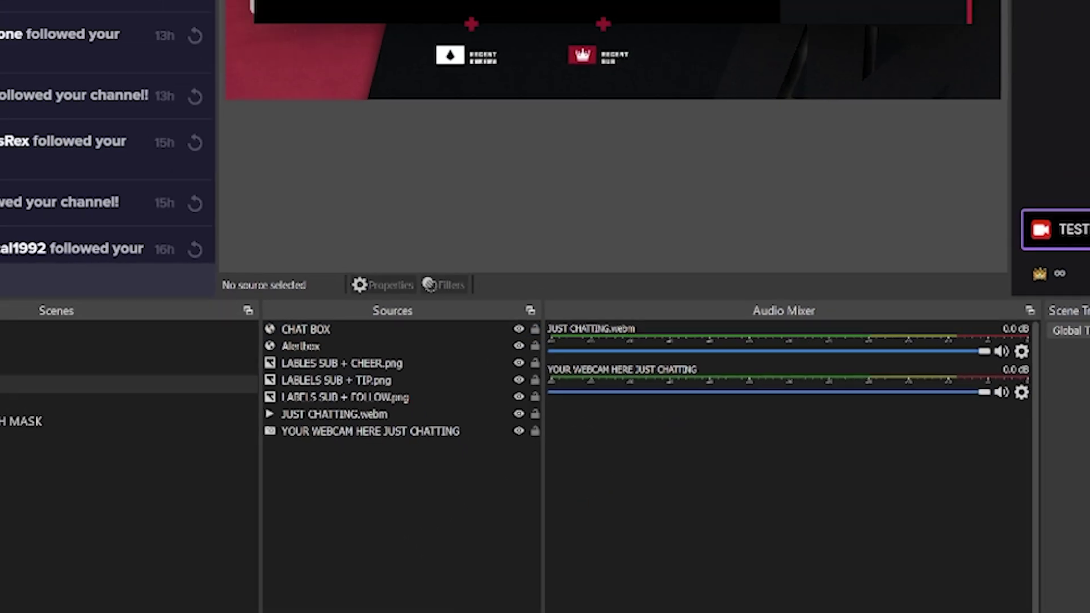
Step: Position the chat so it fits under the overlay's CHAT! panel
{"action": "left_click_drag", "start_coordinate": [844, 0], "coordinate": [775, 0]}
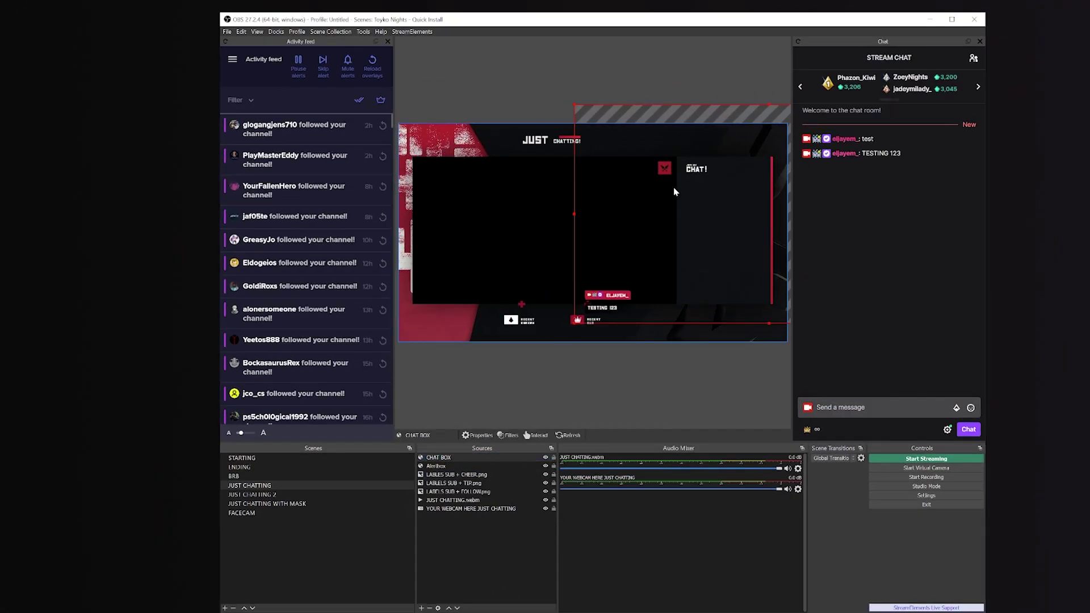
{"action": "left_click_drag", "start_coordinate": [635, 231], "coordinate": [742, 203]}
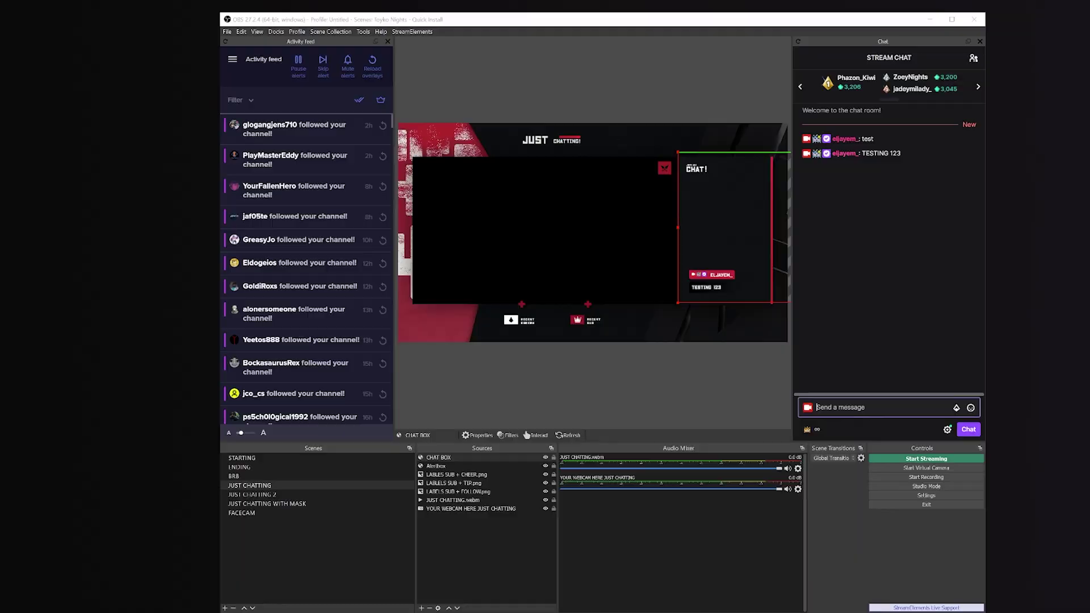
{"action": "left_click", "coordinate": [358, 184]}
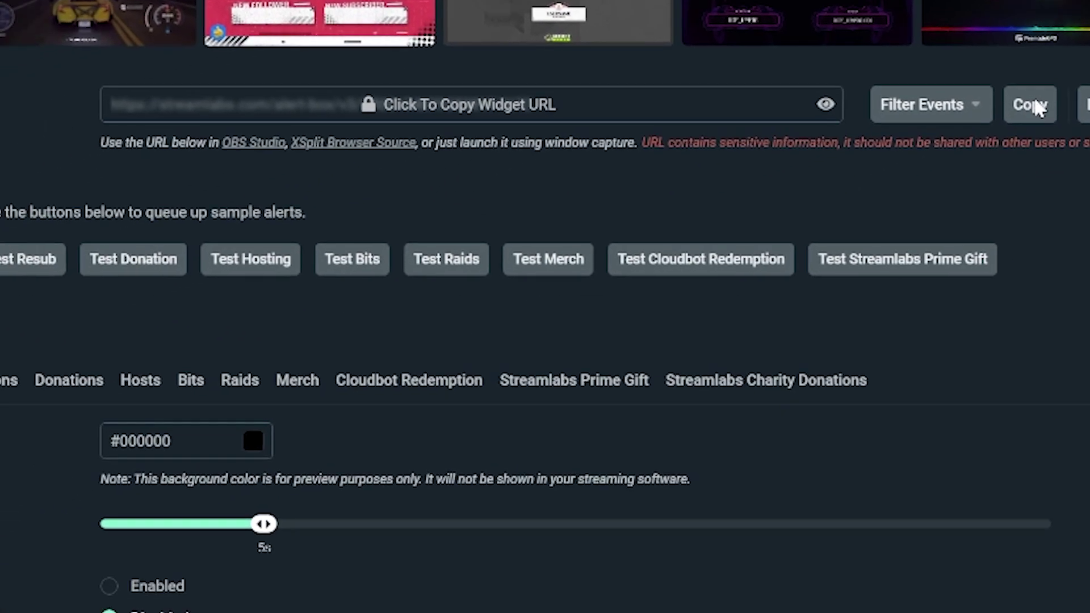
Step: Copy the Alert Box widget URL and paste it into a new ALERT BOX browser source
{"action": "left_click", "coordinate": [884, 153]}
{"action": "left_click", "coordinate": [824, 413]}
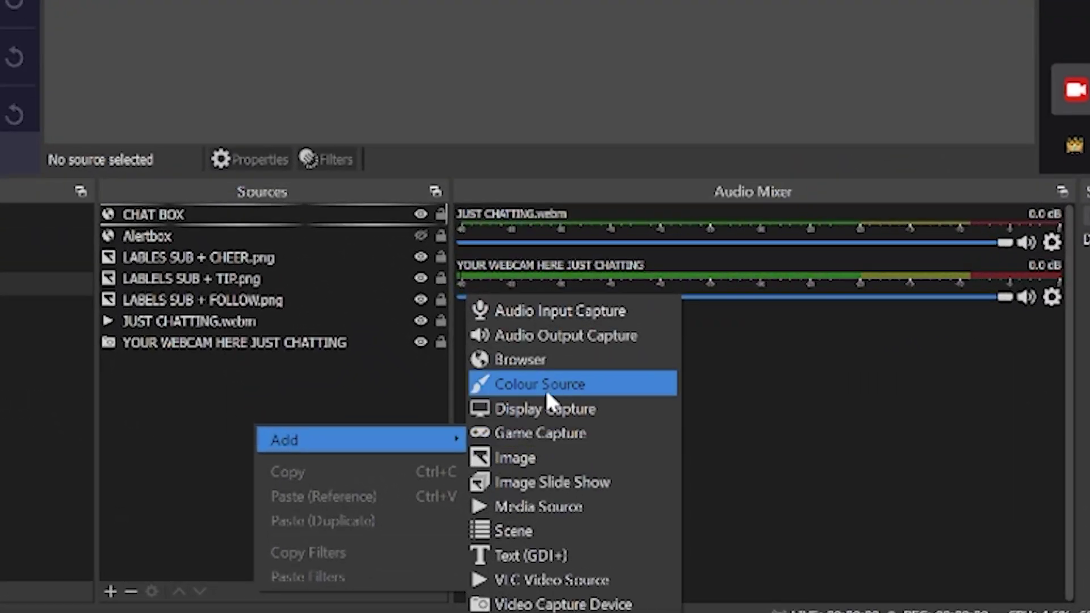
{"action": "left_click", "coordinate": [543, 360]}
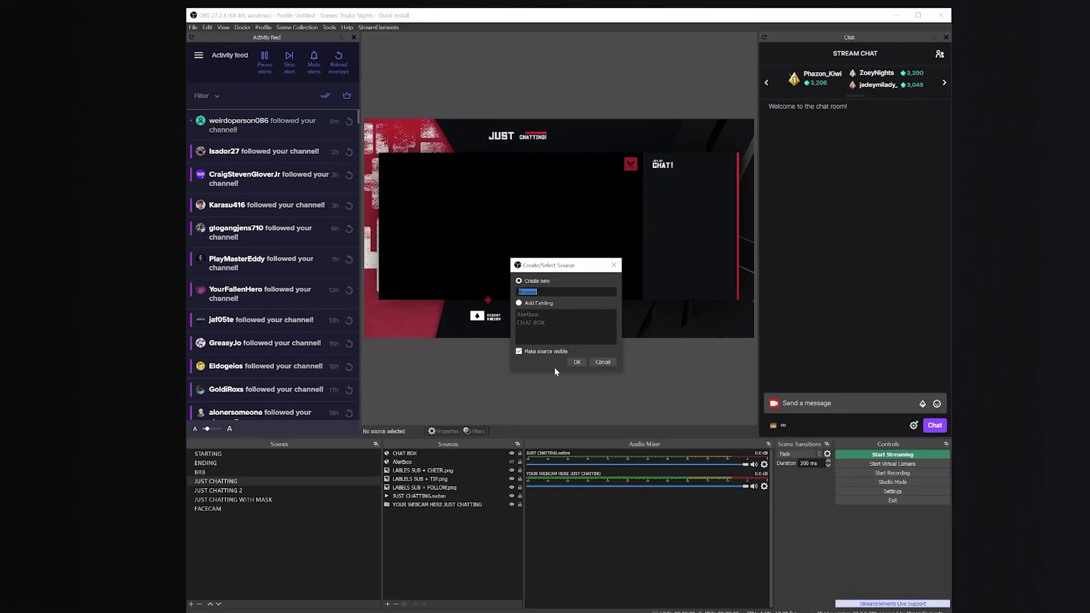
{"action": "type", "text": "ALERR"}
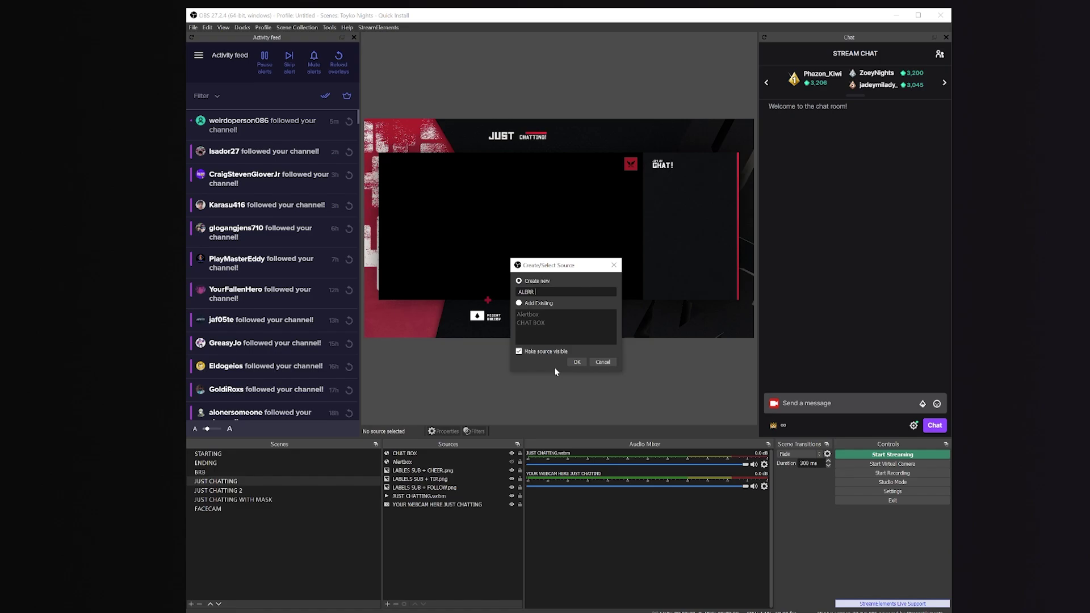
{"action": "key", "text": "BackSpace"}
{"action": "type", "text": "T BOX"}
{"action": "key", "text": "Return"}
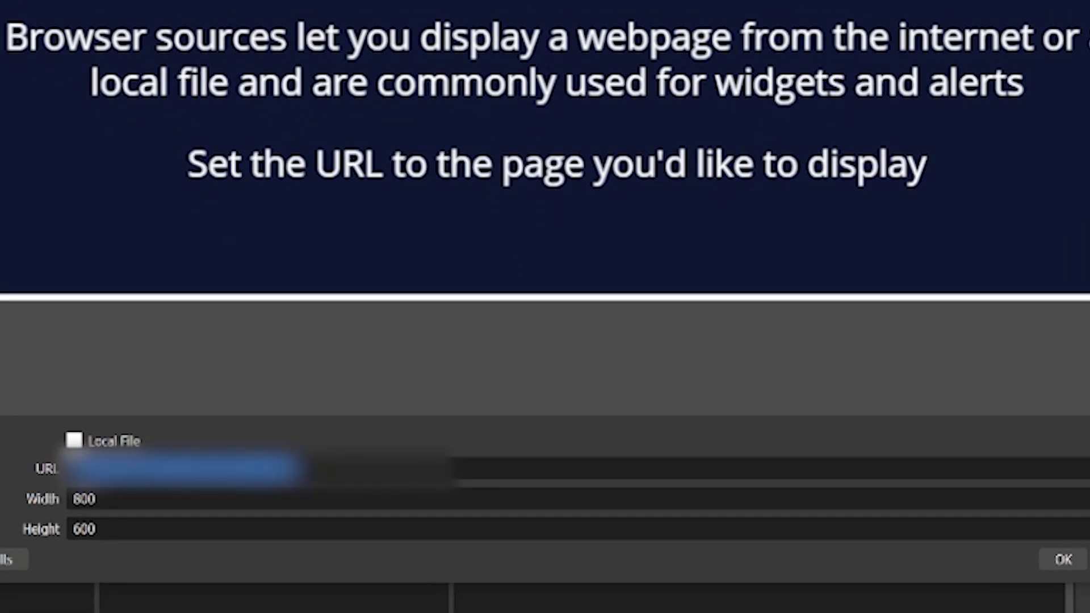
{"action": "key", "text": "ctrl+v"}
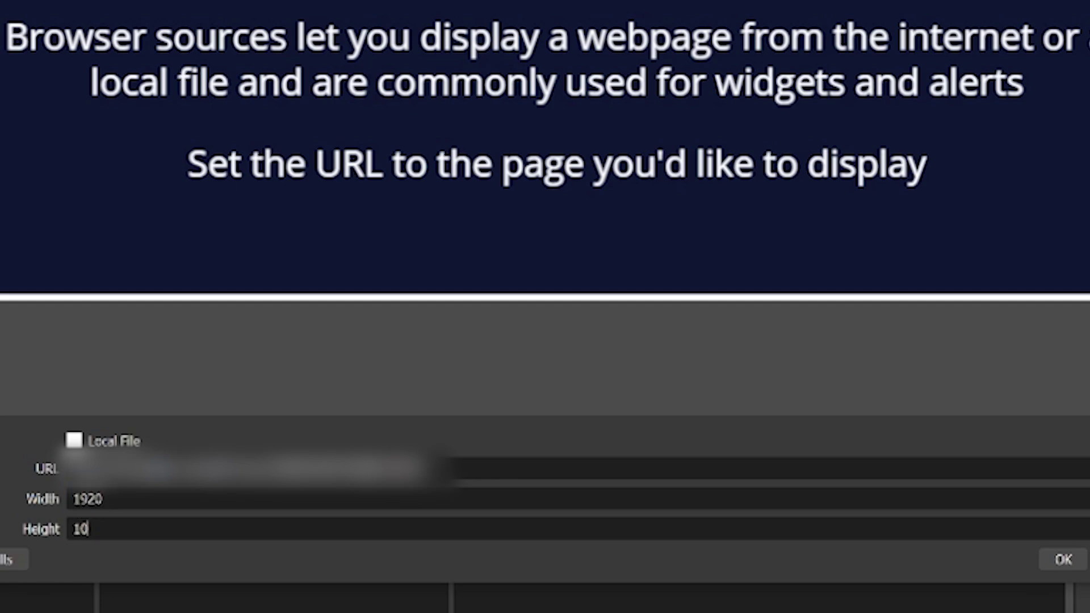
{"action": "left_click", "coordinate": [1047, 559]}
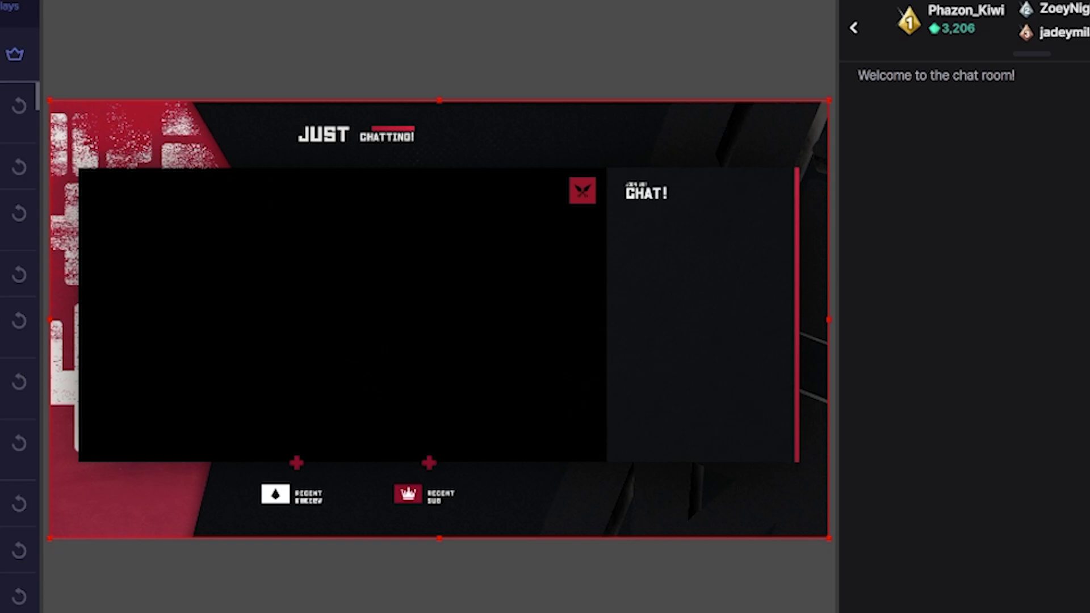